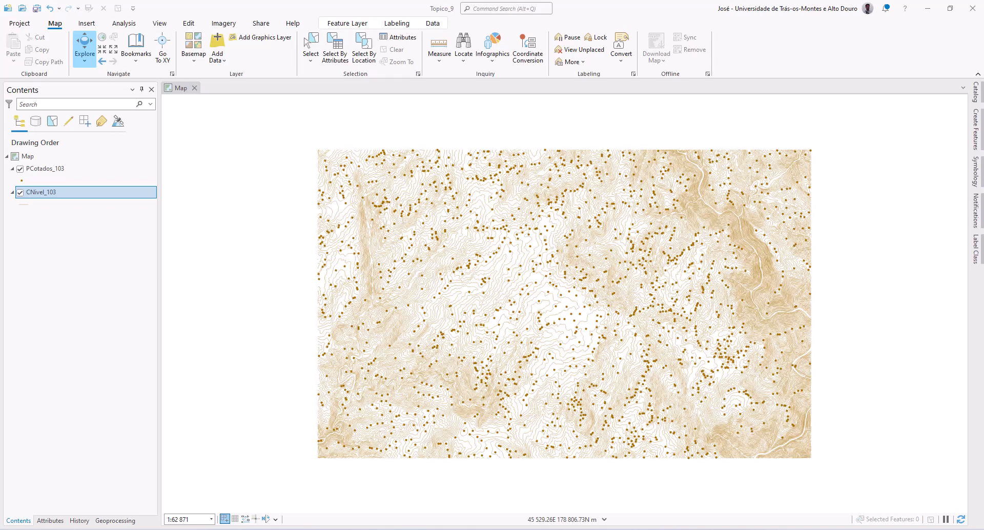
- Dock the Catalog pane beside the map and open the Catalog view for the project
left_click(976, 92)
left_click(952, 89)
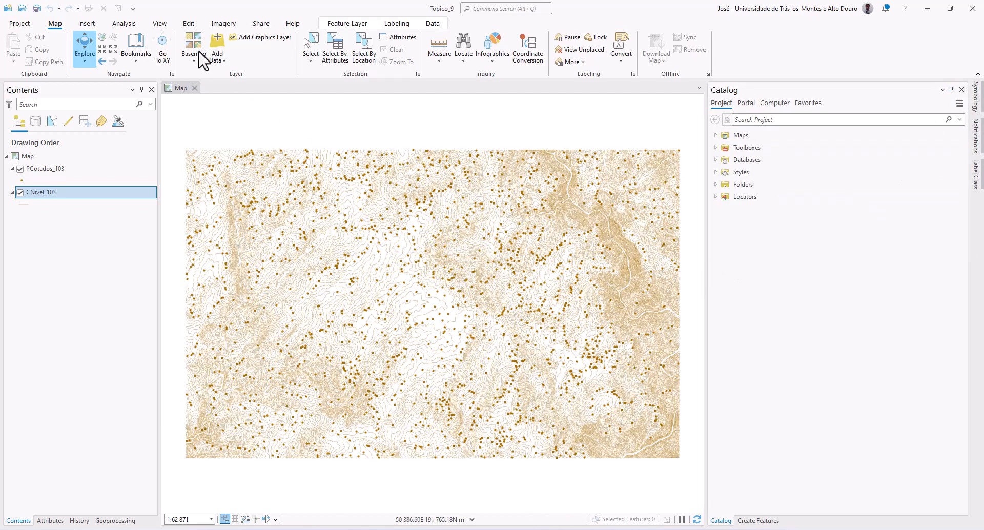
left_click(160, 24)
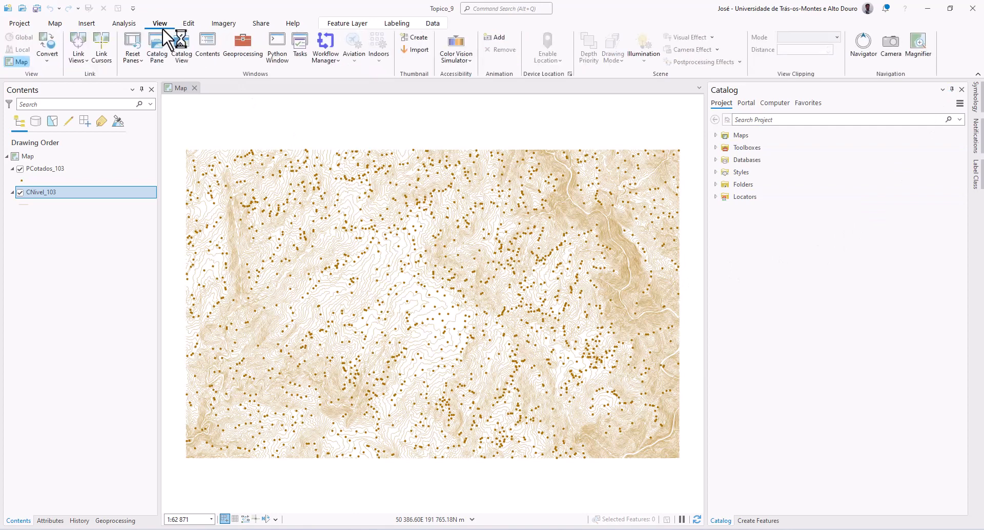
left_click(180, 50)
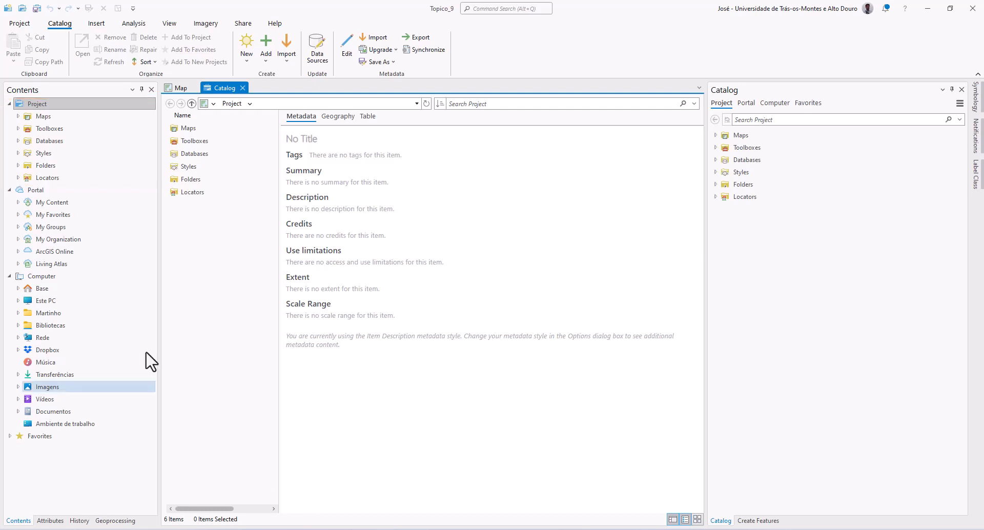
- Browse the Computer, Favorites and Project categories in the Catalog view, then look inside the project's Databases
left_click(47, 191)
left_click(42, 276)
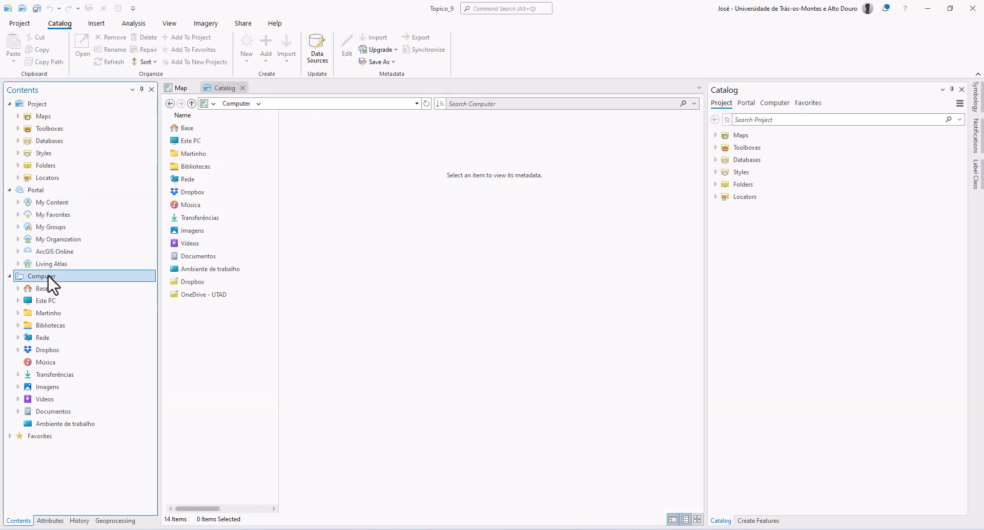
left_click(41, 436)
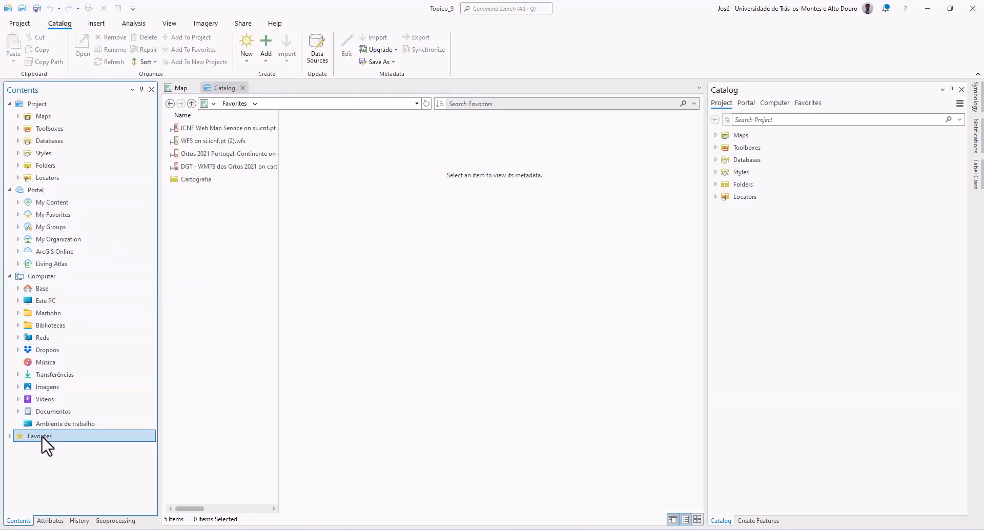
left_click(31, 103)
left_click(183, 128)
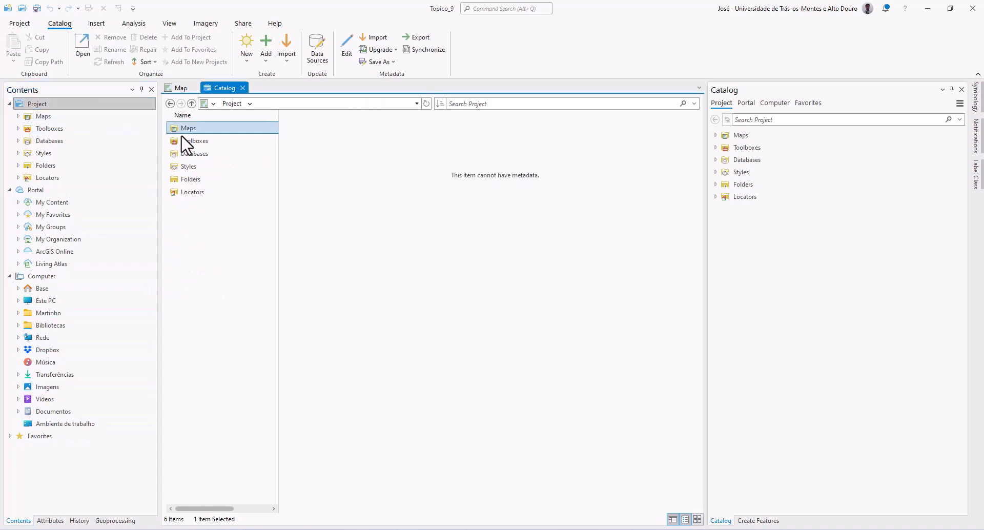
left_click(187, 154)
double_click(187, 154)
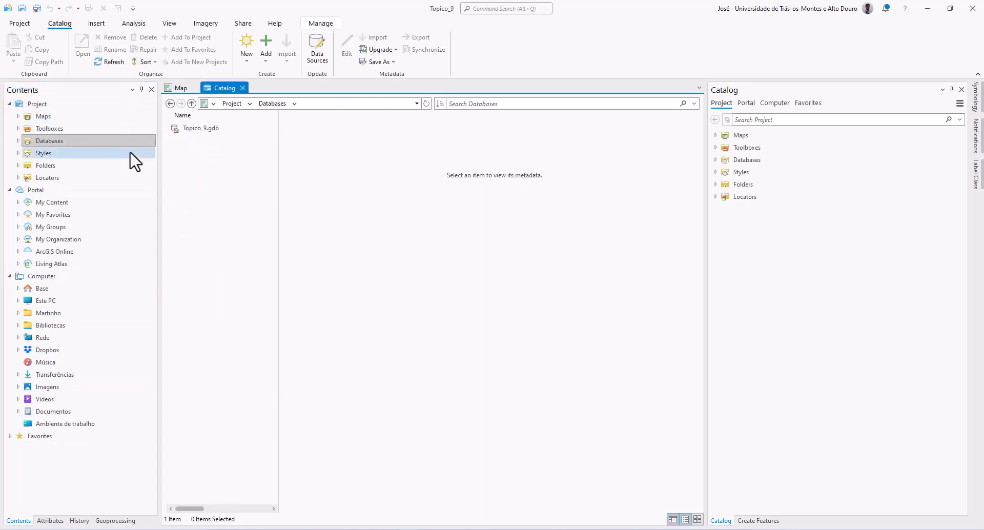
- Expand Styles and Folders in the Catalog view and browse the Topico_9 folder down to SHPs
left_click(56, 155)
left_click(45, 227)
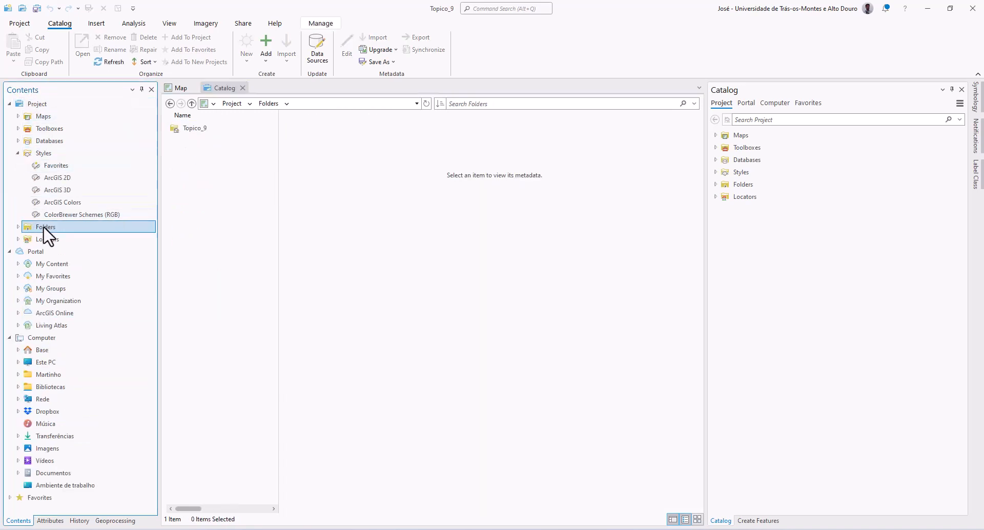
left_click(18, 227)
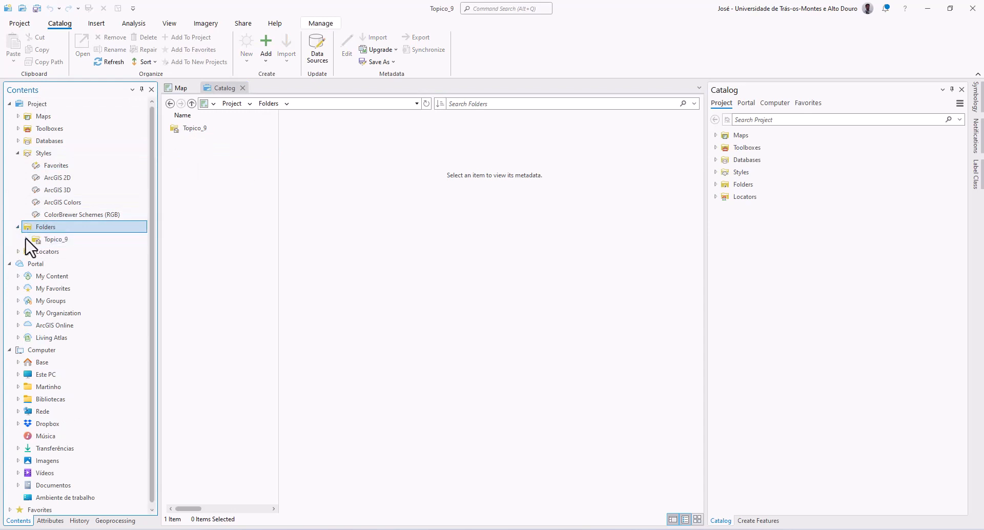
left_click(27, 240)
left_click(57, 241)
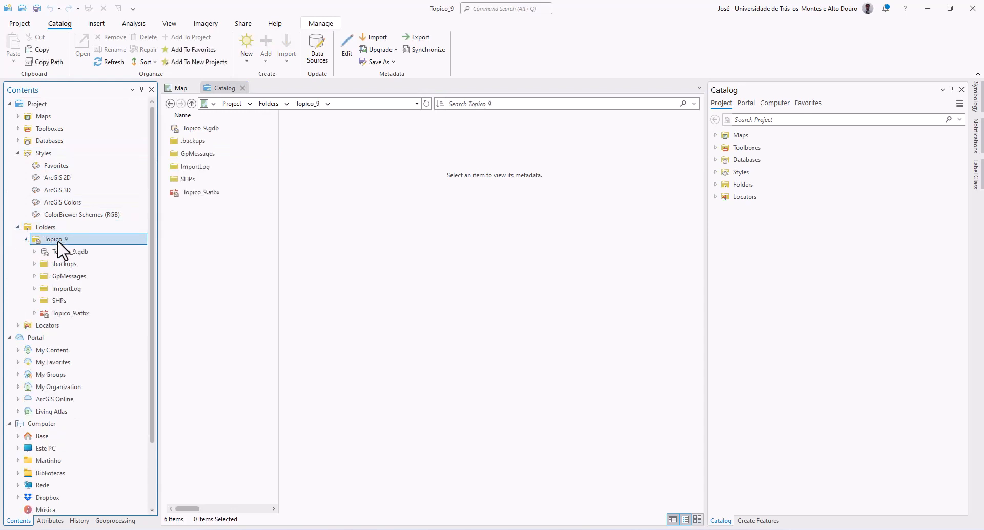
left_click(58, 304)
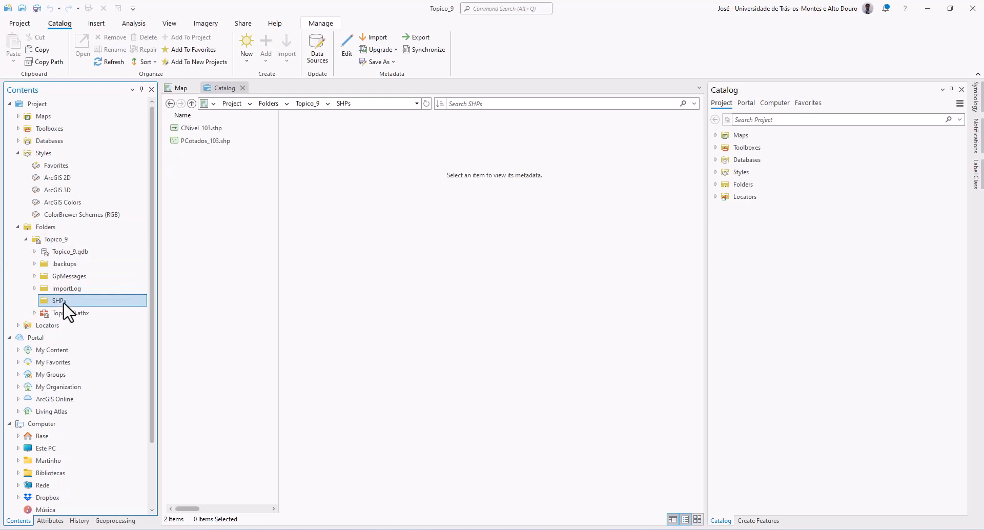
- Examine the metadata, geography preview and attribute table of the CNivel_103 and PCotados_103 shapefiles
left_click(198, 129)
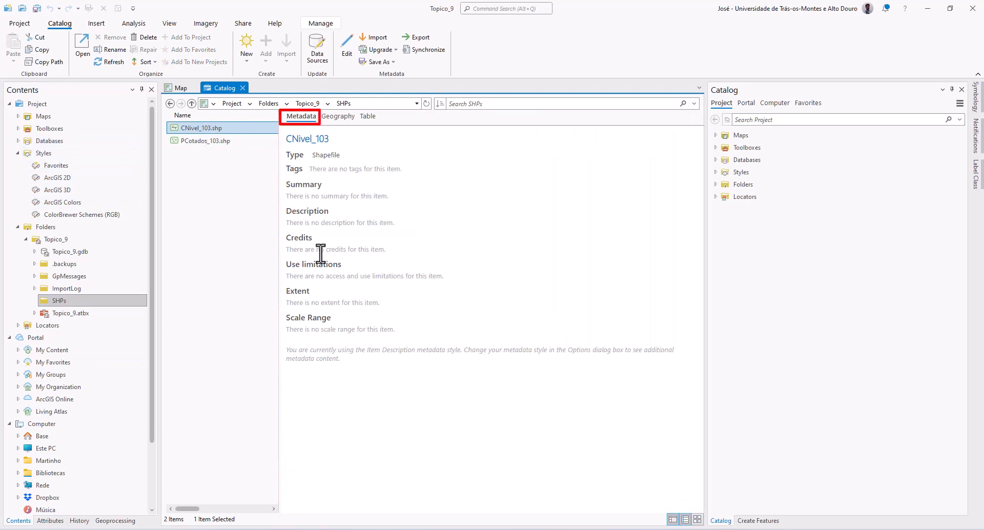
left_click(333, 119)
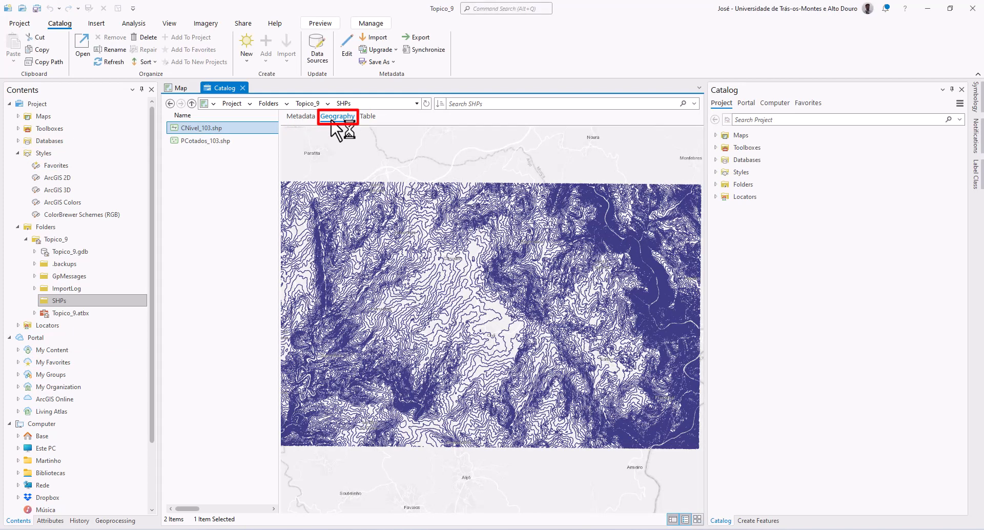
left_click(367, 118)
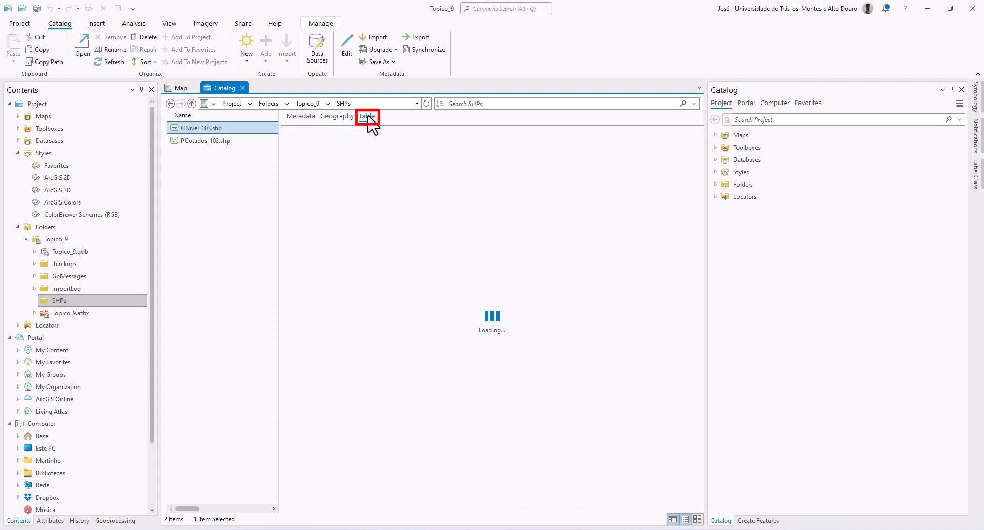
left_click(216, 143)
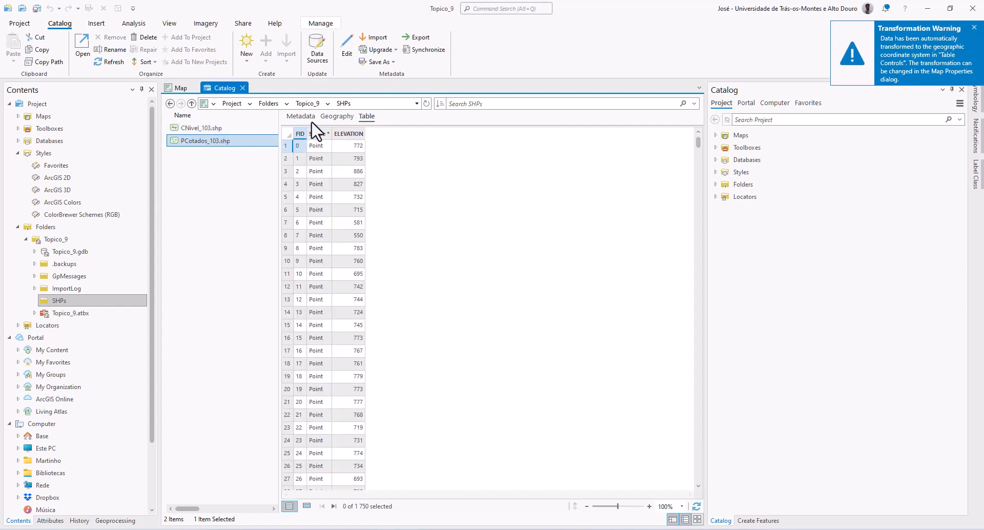
left_click(336, 117)
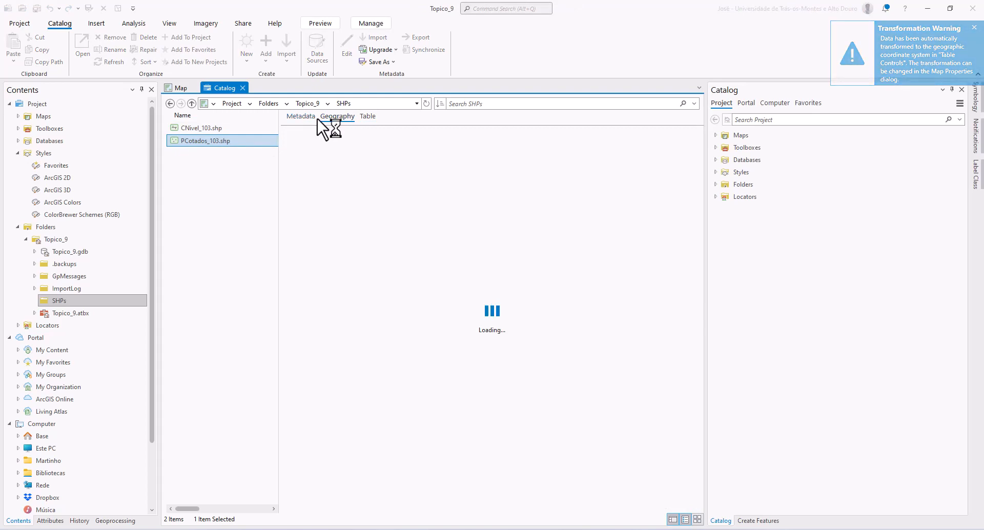
left_click(303, 118)
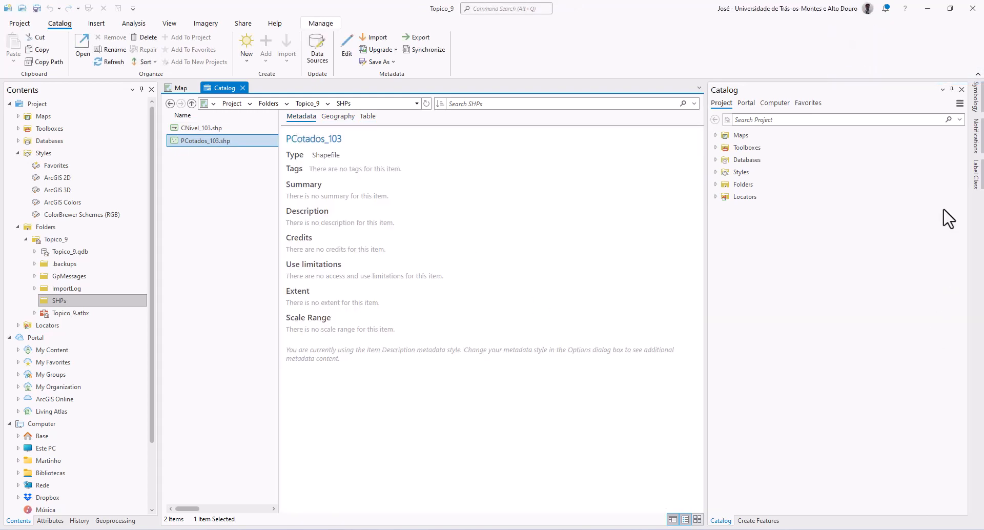
- Look through the Portal, Computer and Favorites contents of the Catalog pane and return to the project items
left_click(747, 103)
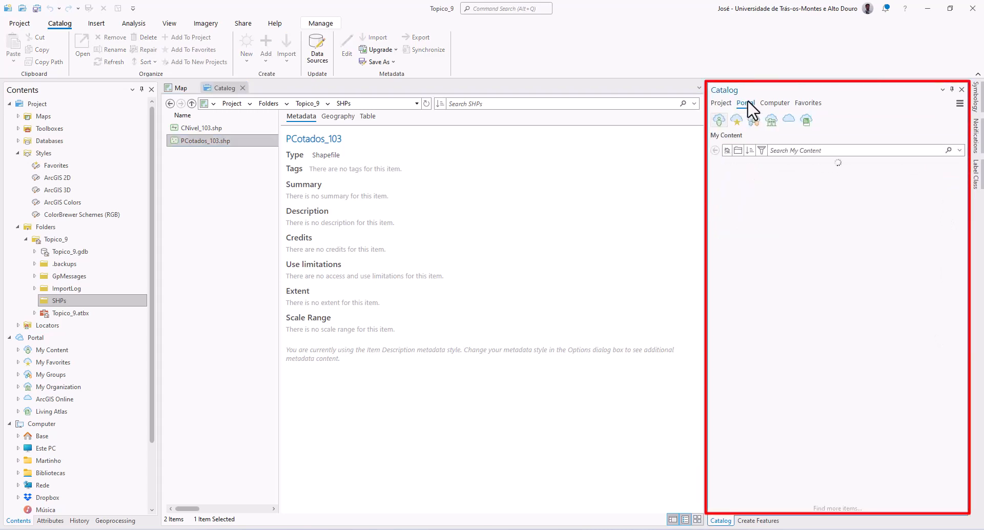
left_click(777, 104)
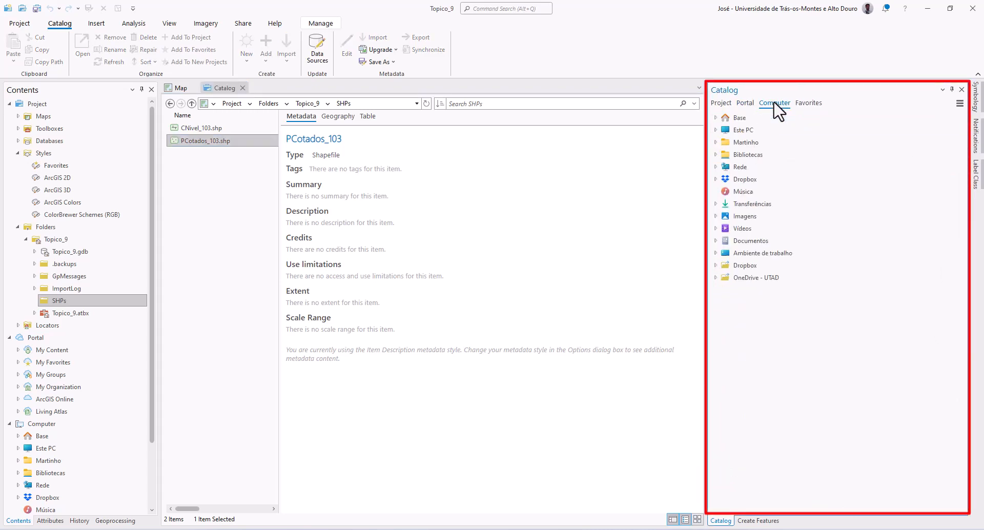
left_click(808, 104)
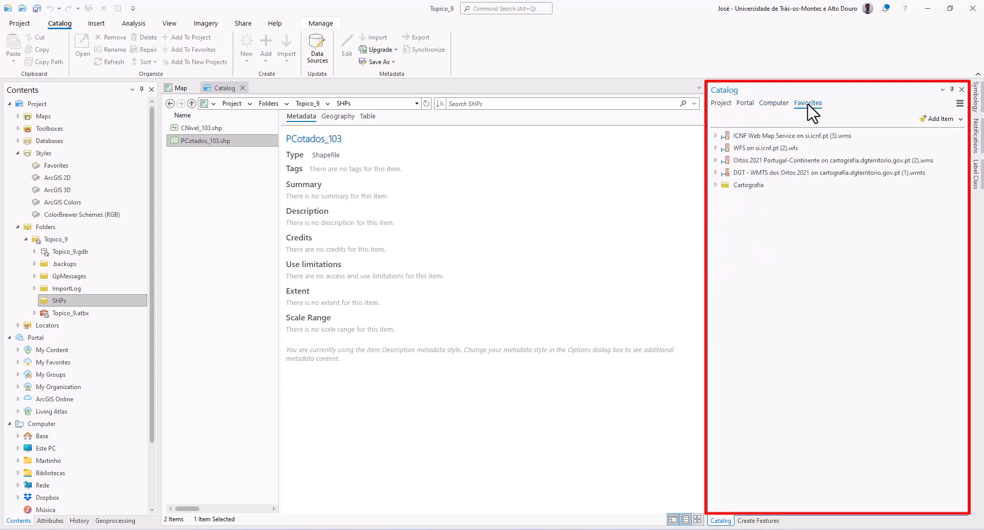
left_click(722, 104)
- Expand Maps, the Topico_9 geodatabase datasets and the SHPs folder in the Catalog pane, and close the Catalog view
left_click(716, 135)
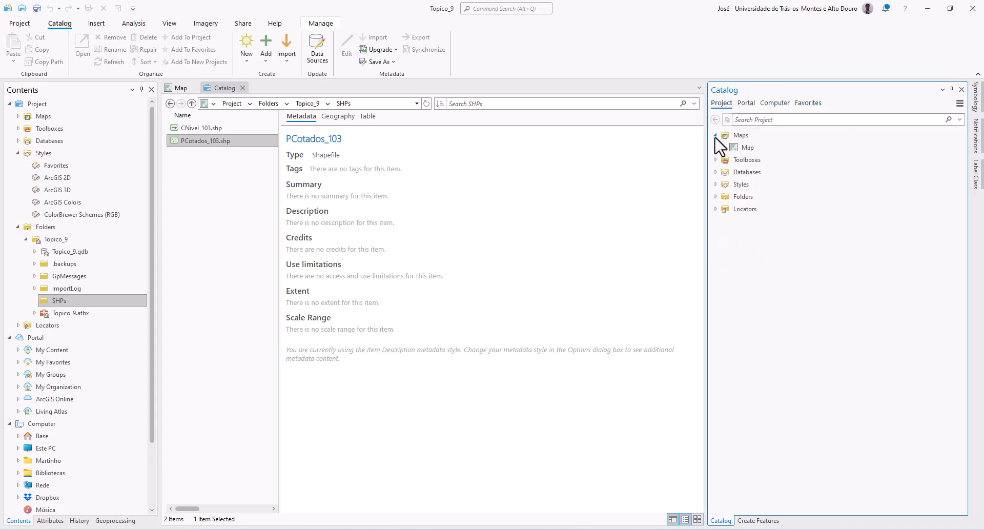
left_click(716, 172)
left_click(723, 184)
left_click(732, 196)
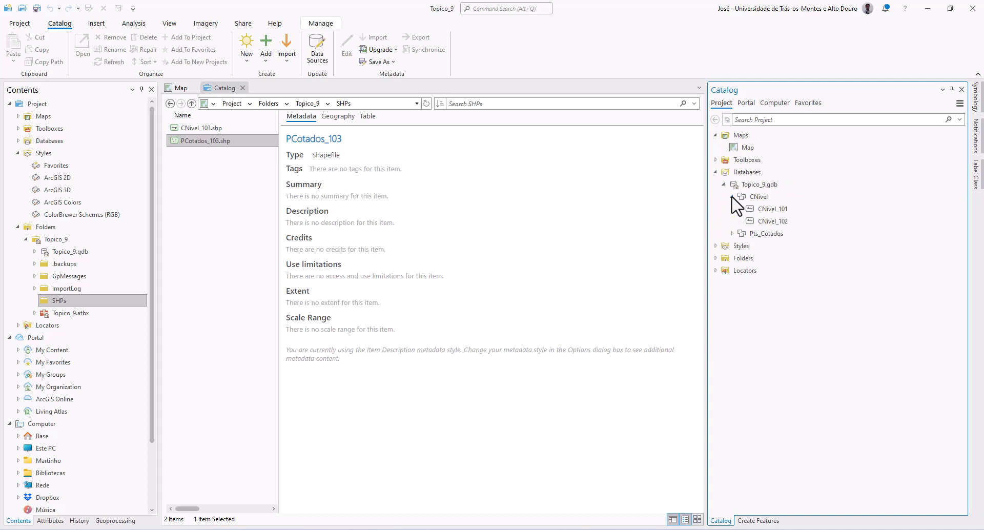
left_click(732, 233)
left_click(715, 282)
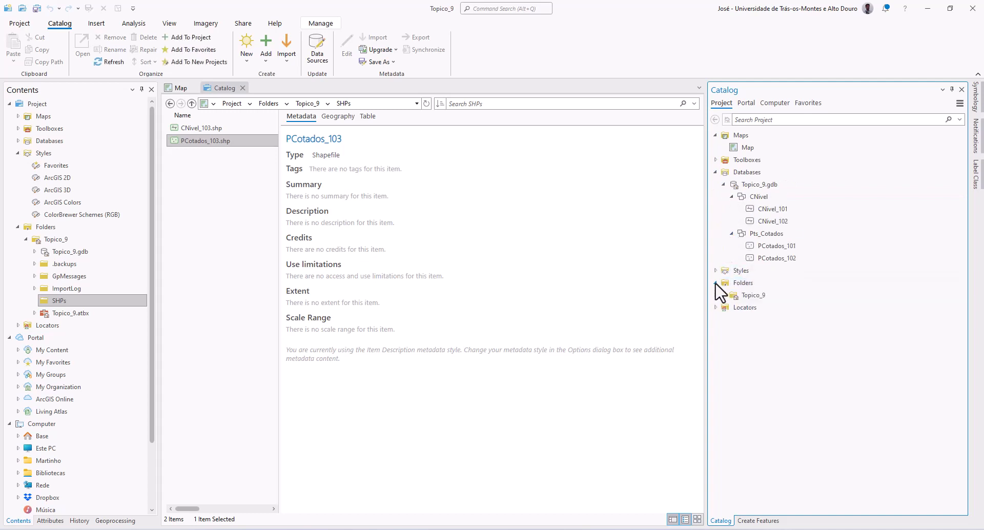
left_click(724, 295)
left_click(732, 357)
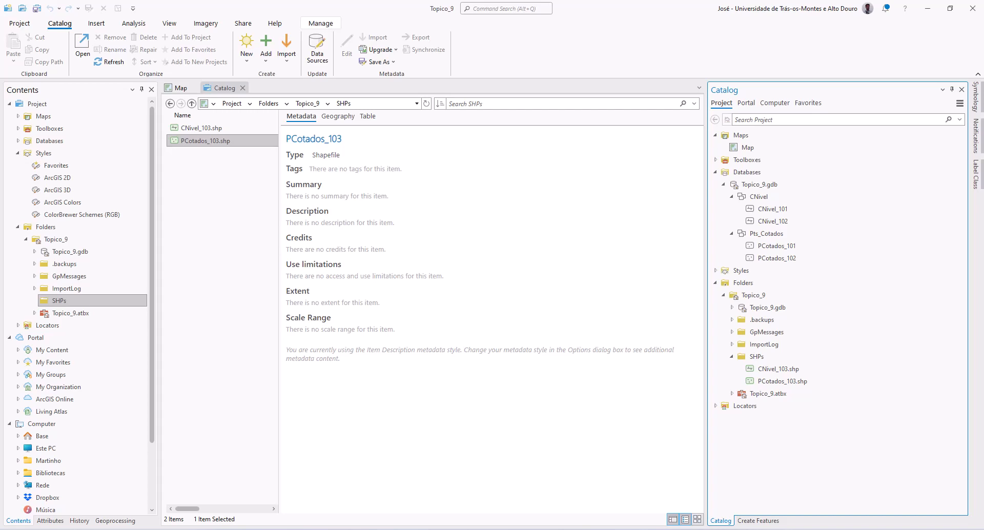
left_click(243, 88)
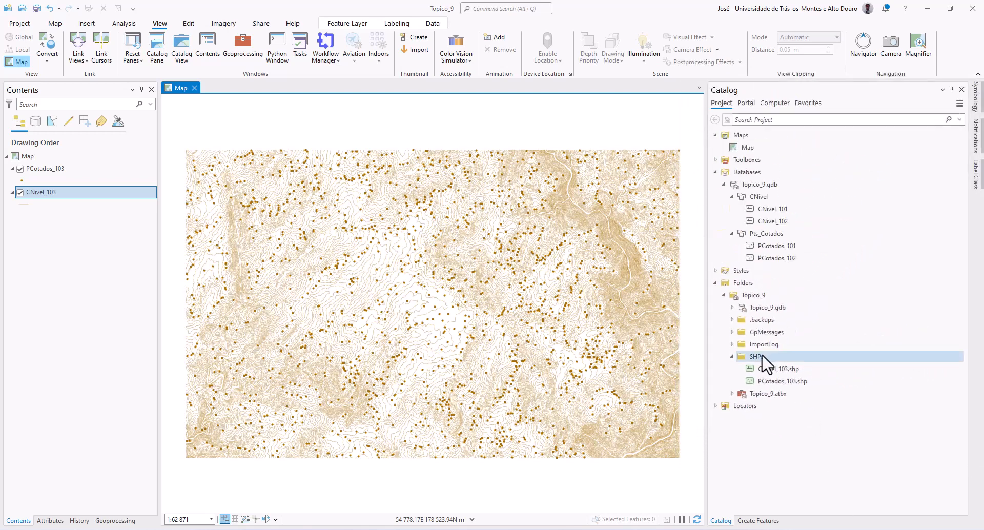
- Start creating a shapefile in the SHPs folder with the name Arvores and Point geometry
right_click(764, 359)
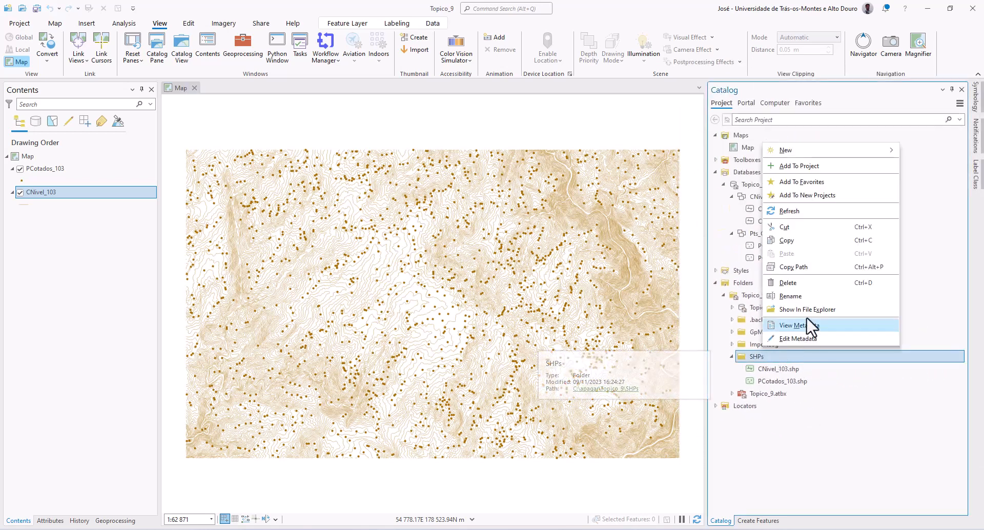
mouse_move(815, 149)
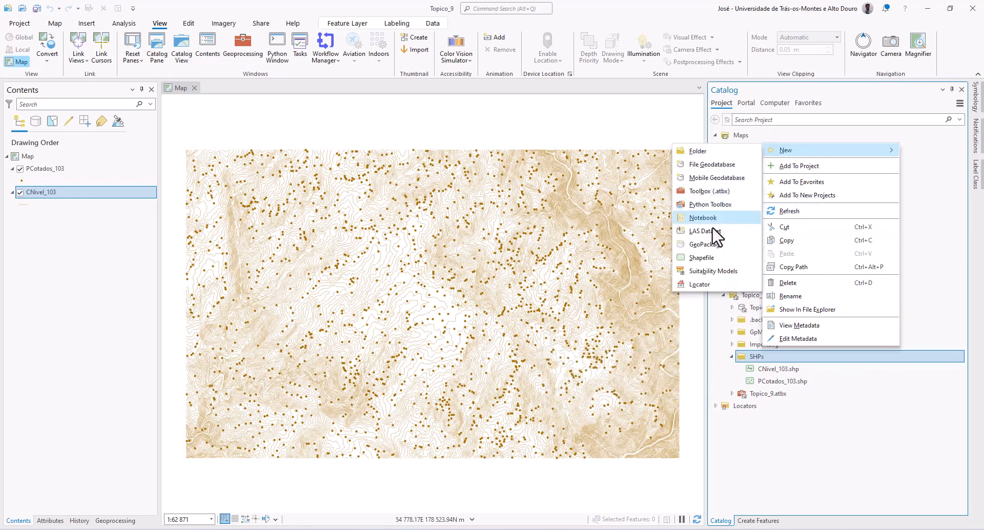
left_click(714, 258)
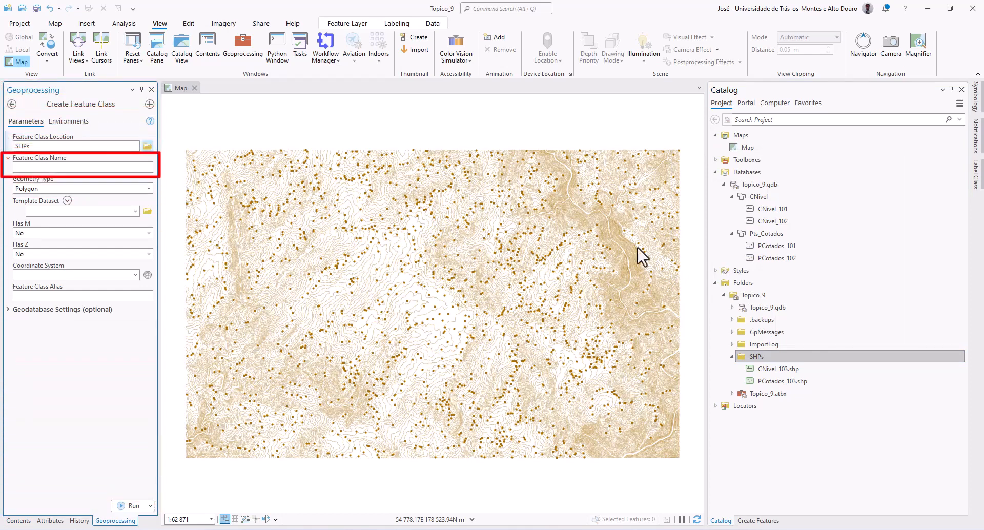
left_click(60, 166)
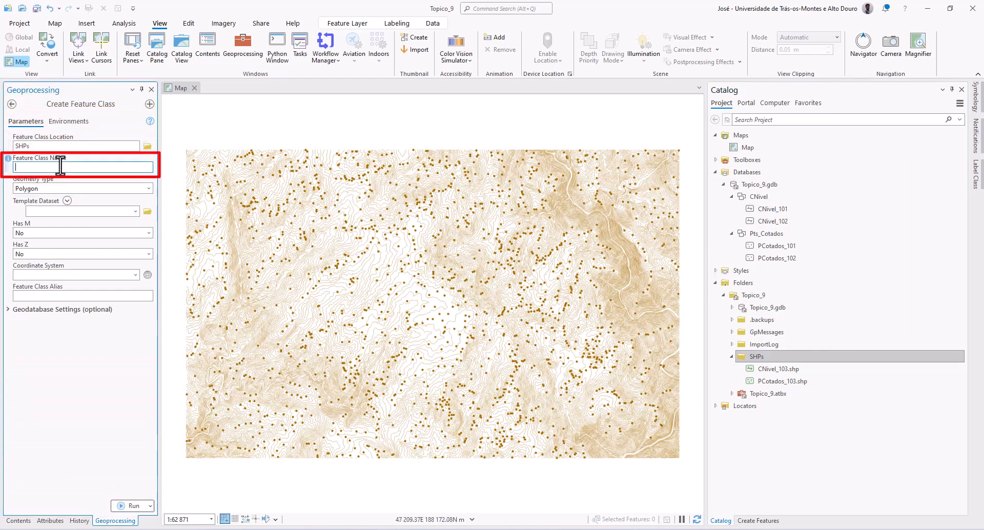
type("Arvores")
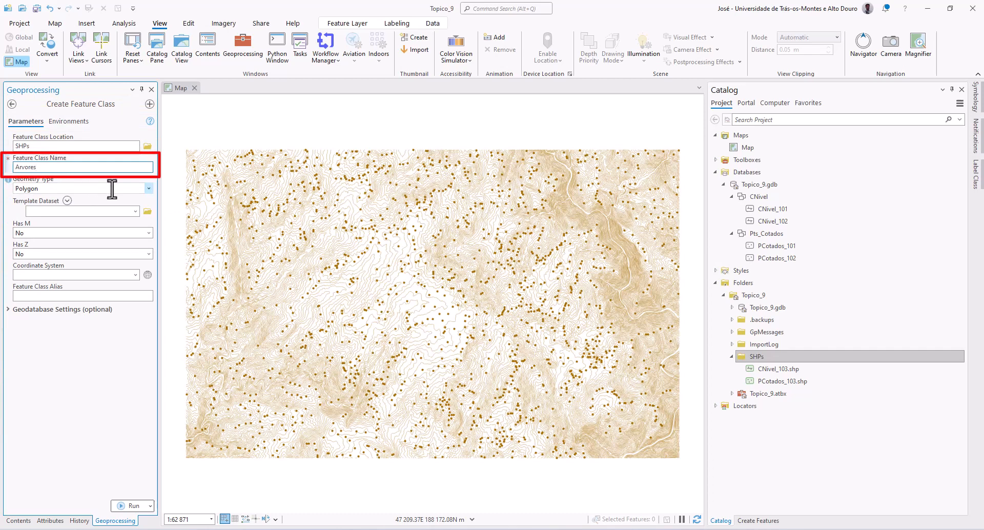
left_click(148, 188)
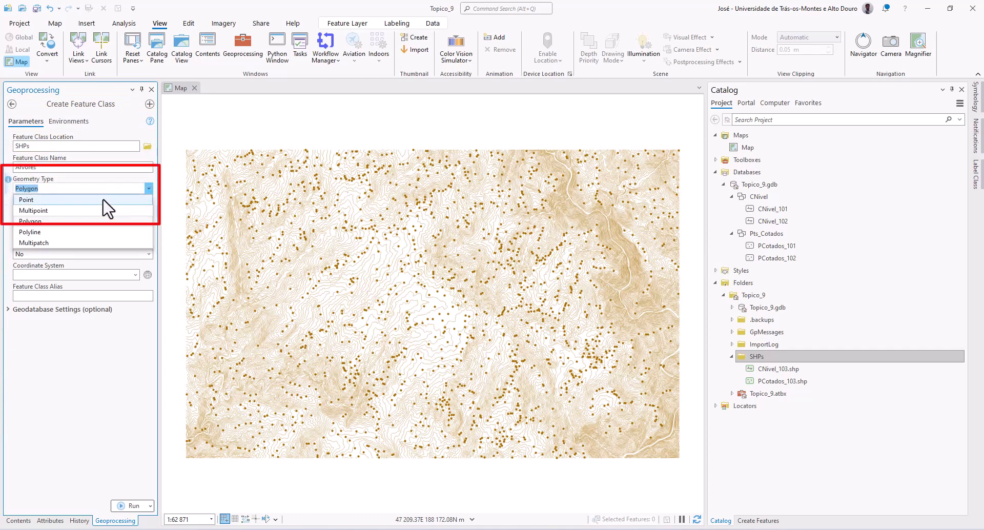
left_click(52, 200)
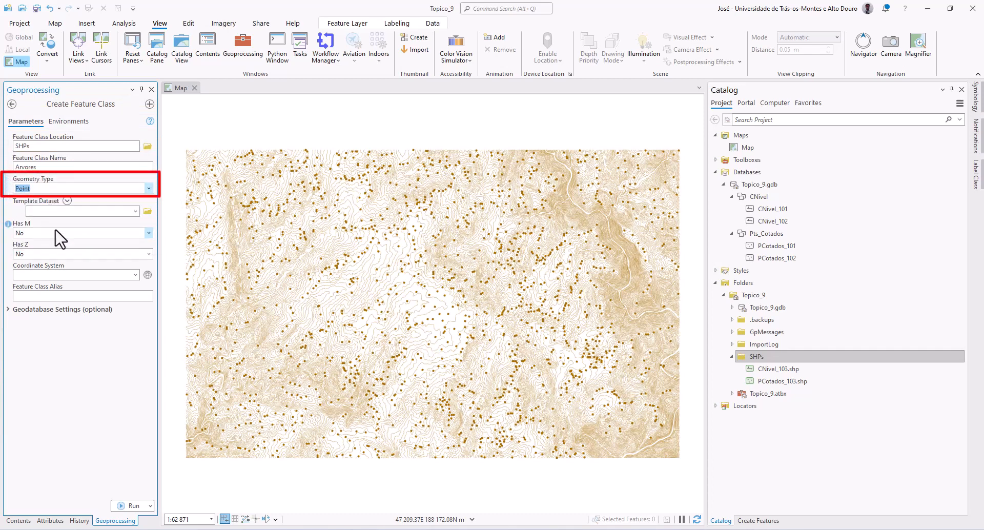
left_click(149, 233)
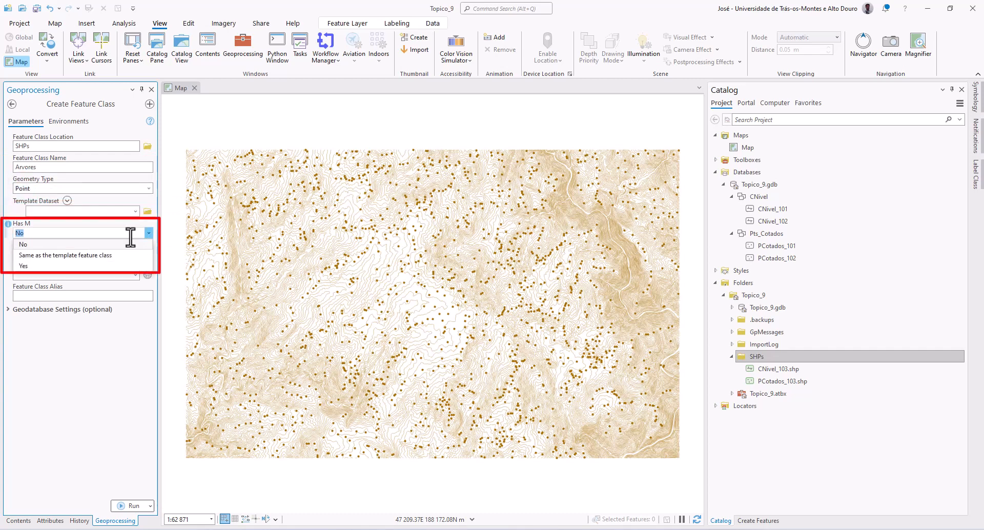
left_click(82, 264)
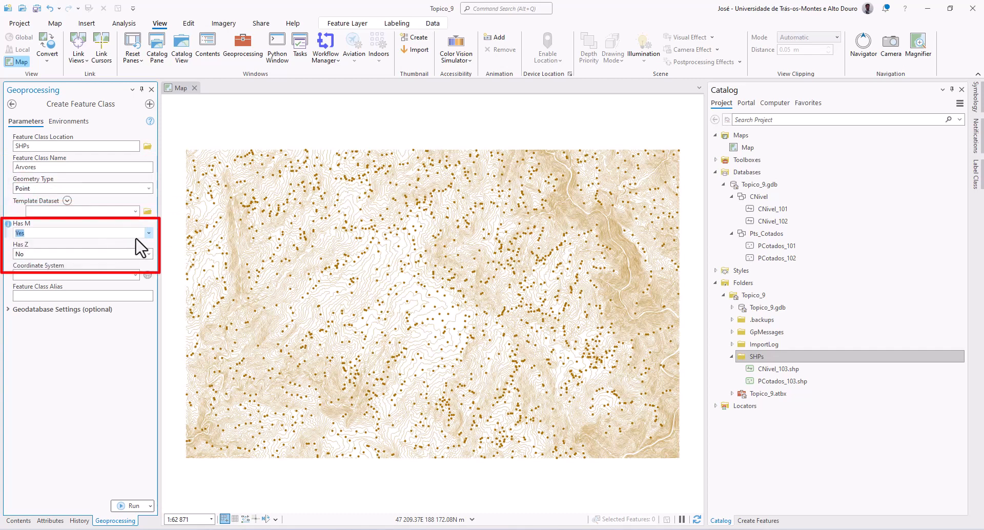
left_click(149, 233)
left_click(74, 243)
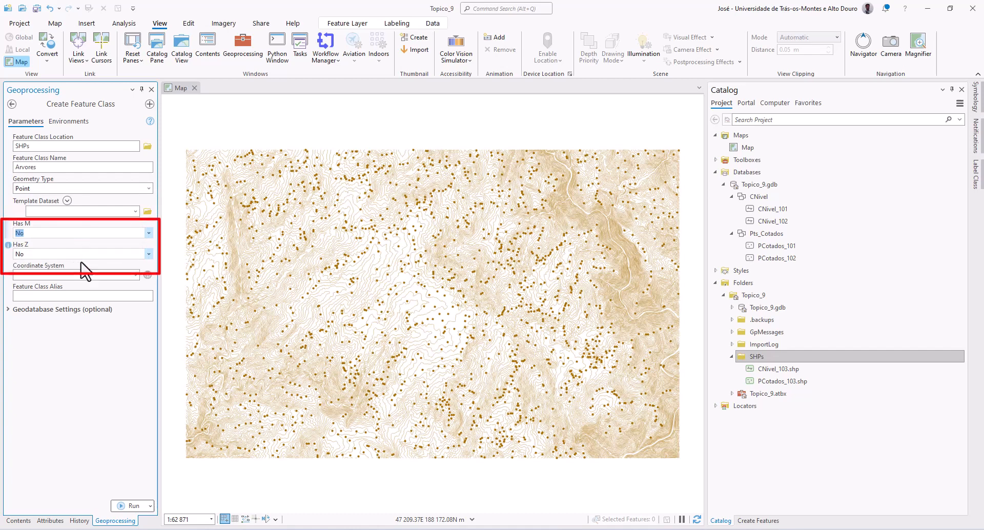
left_click(132, 254)
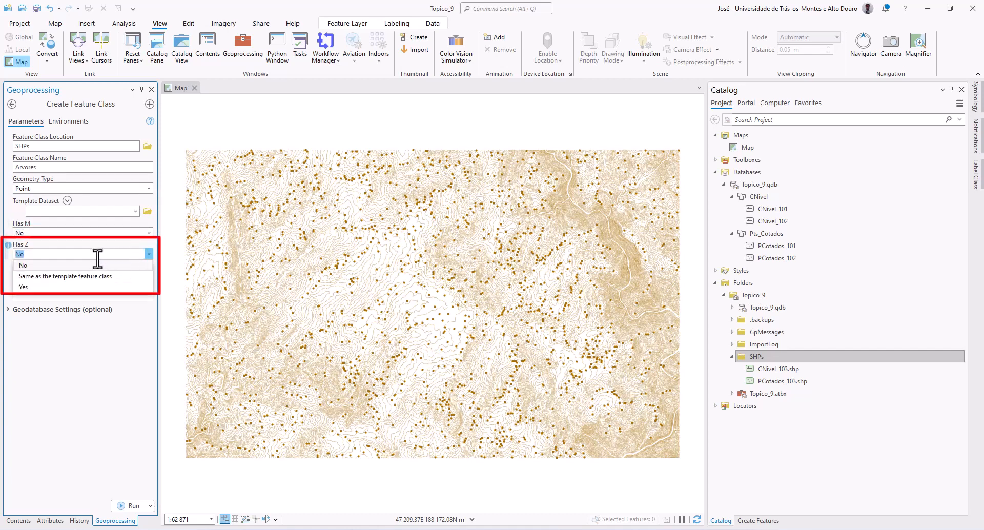
left_click(57, 287)
left_click(148, 254)
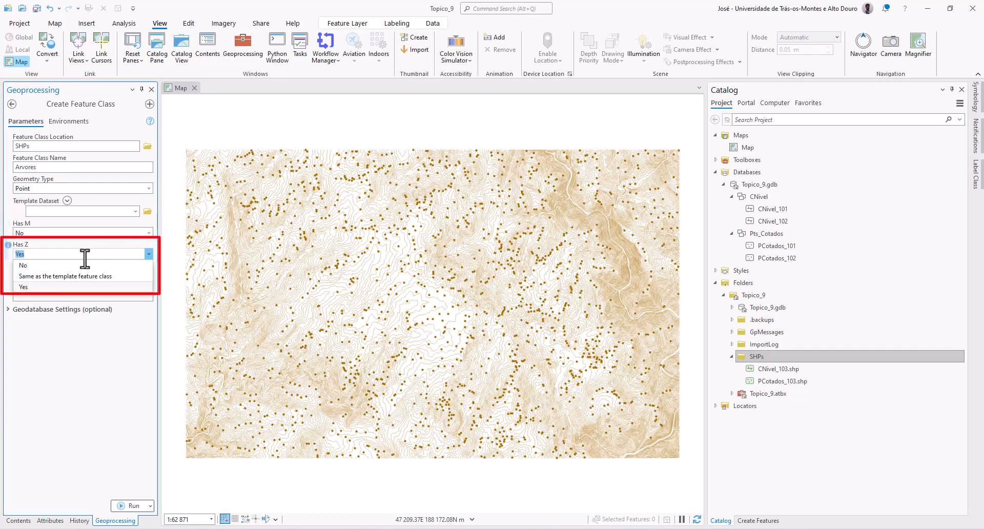
left_click(73, 265)
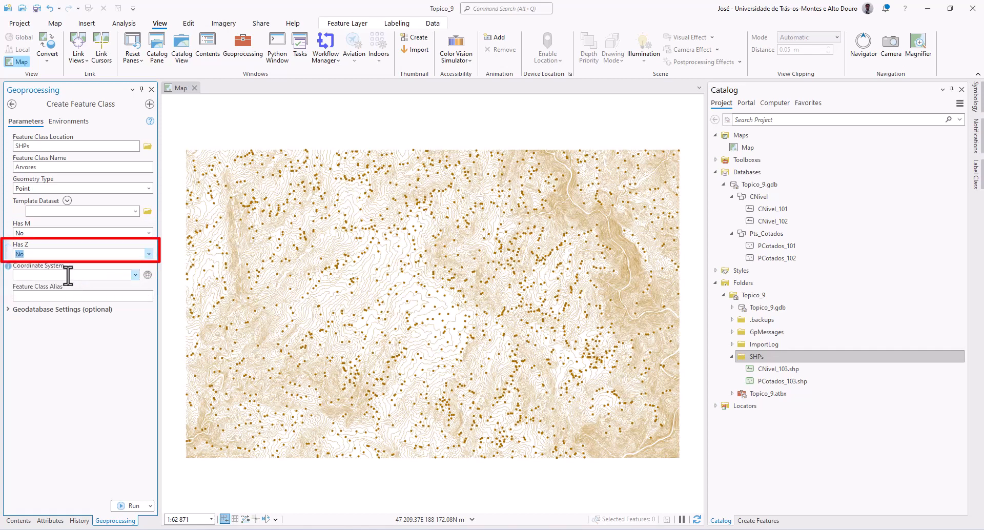
- Set the coordinate system of the Arvores shapefile to ETRS 1989 Portugal TM06 and run Create Feature Class
left_click(148, 275)
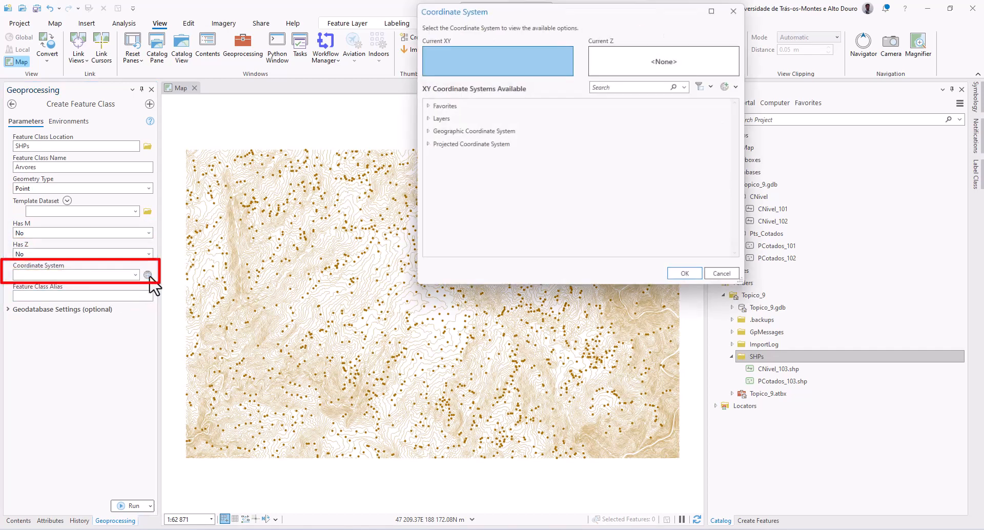
left_click(425, 106)
left_click(464, 131)
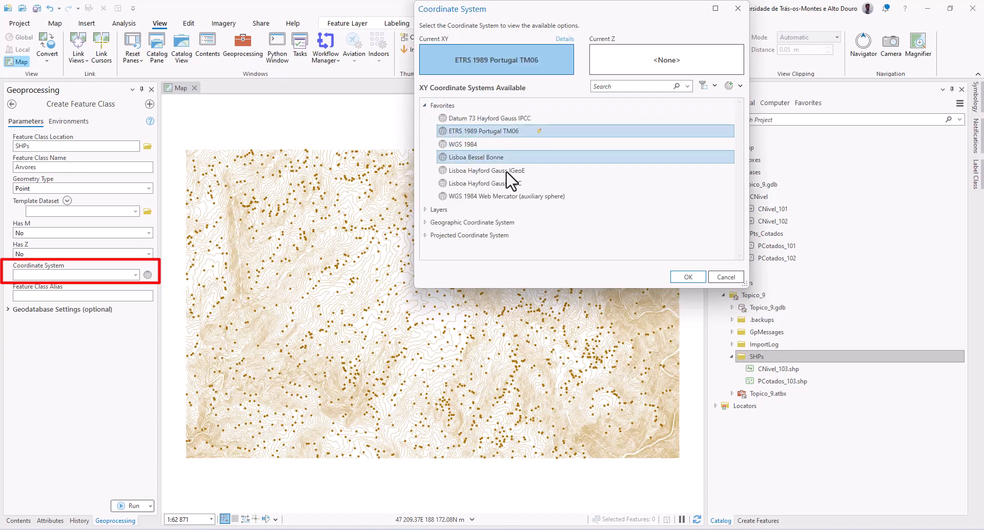
left_click(692, 277)
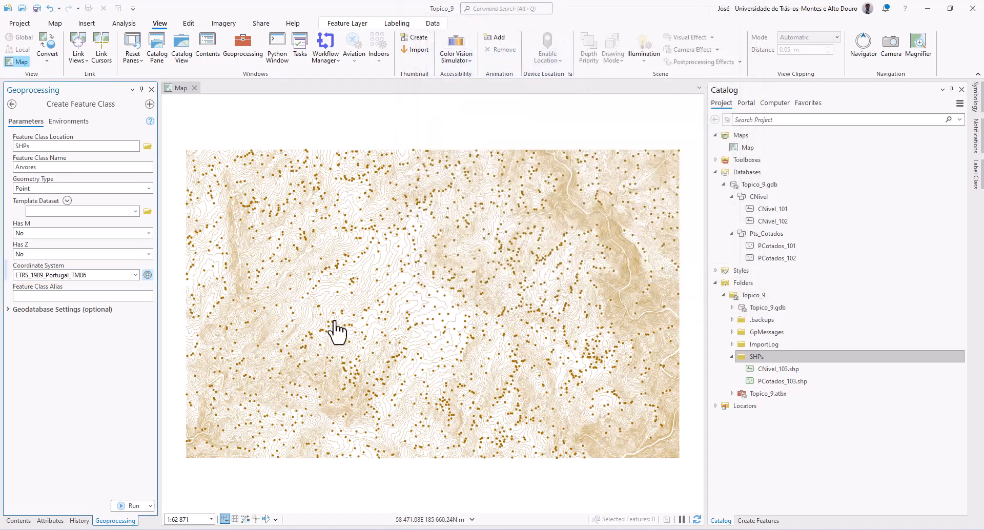
left_click(128, 505)
mouse_move(127, 502)
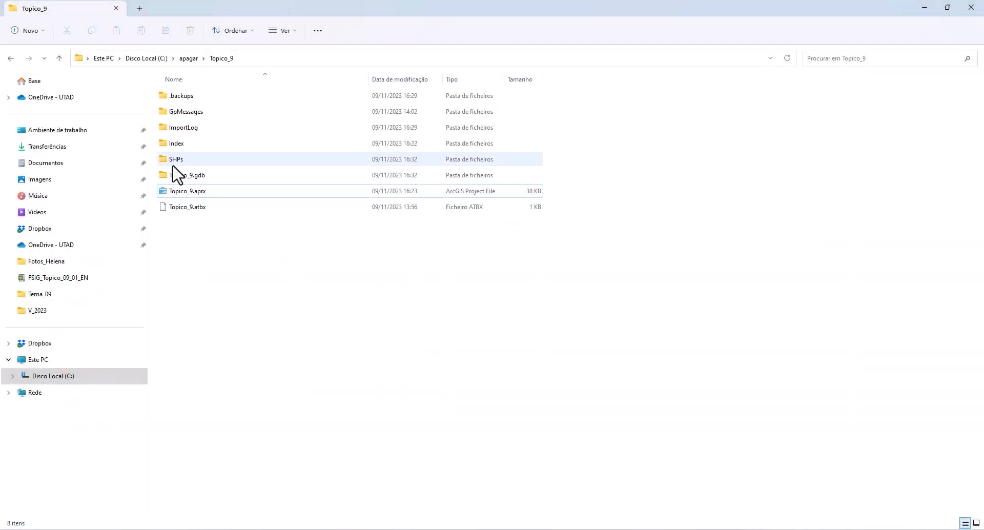
- Look in the SHPs folder in File Explorer and examine the field design of Arvores.shp in ArcGIS Pro
double_click(175, 160)
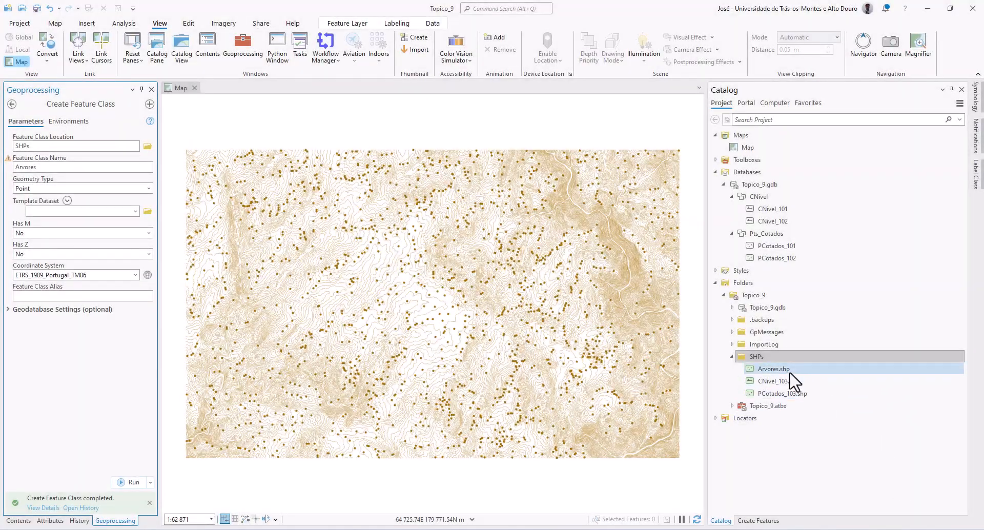
left_click(789, 374)
right_click(790, 375)
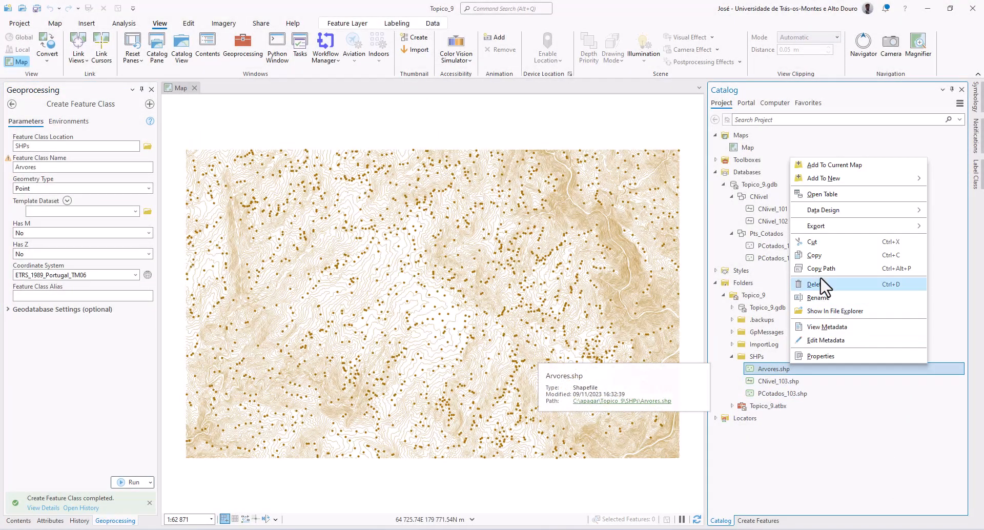
mouse_move(826, 211)
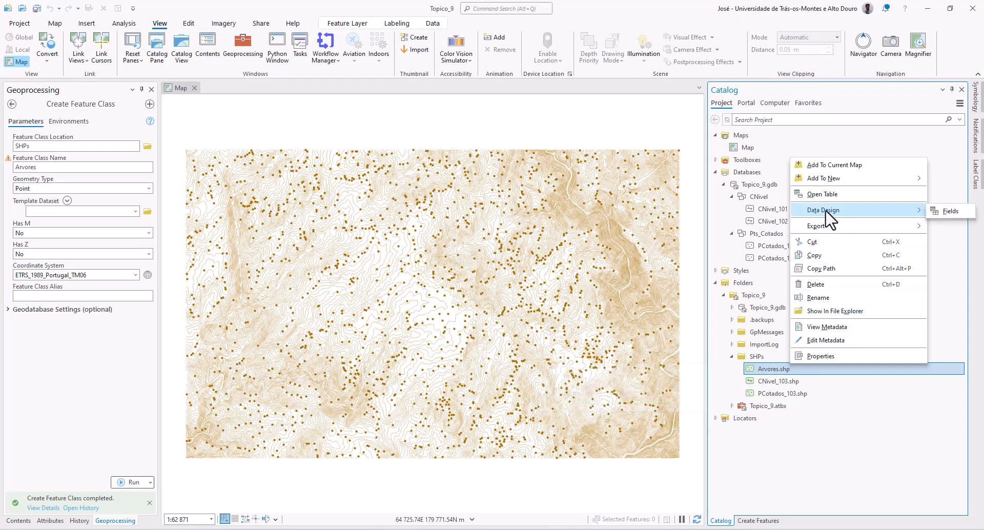
left_click(946, 211)
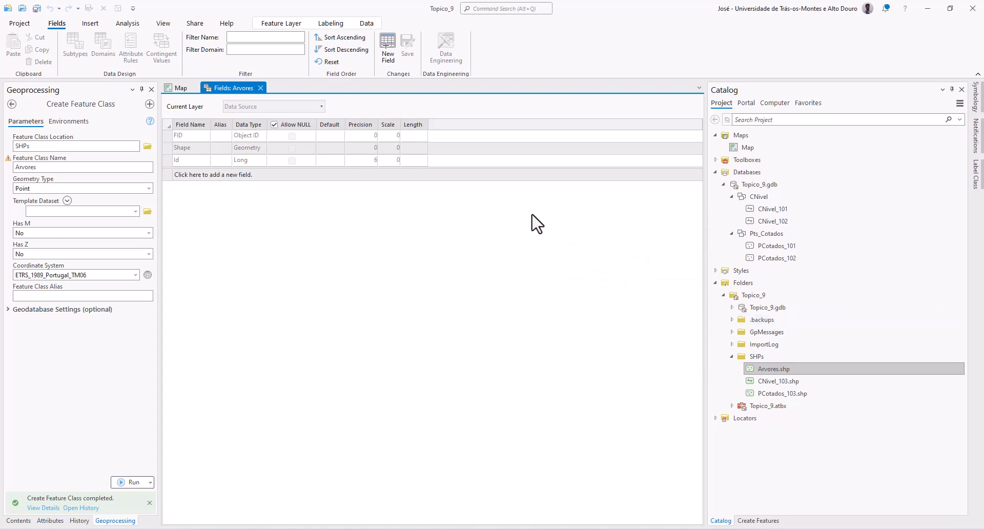
left_click(260, 87)
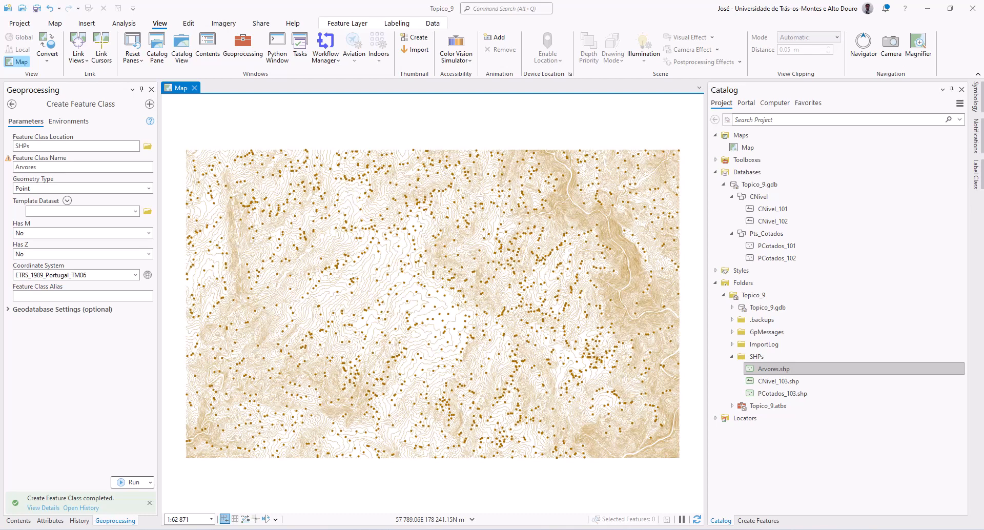
- Create a new file geodatabase in the Topico_9 folder and name it File Geodatabase.gdb
left_click(756, 296)
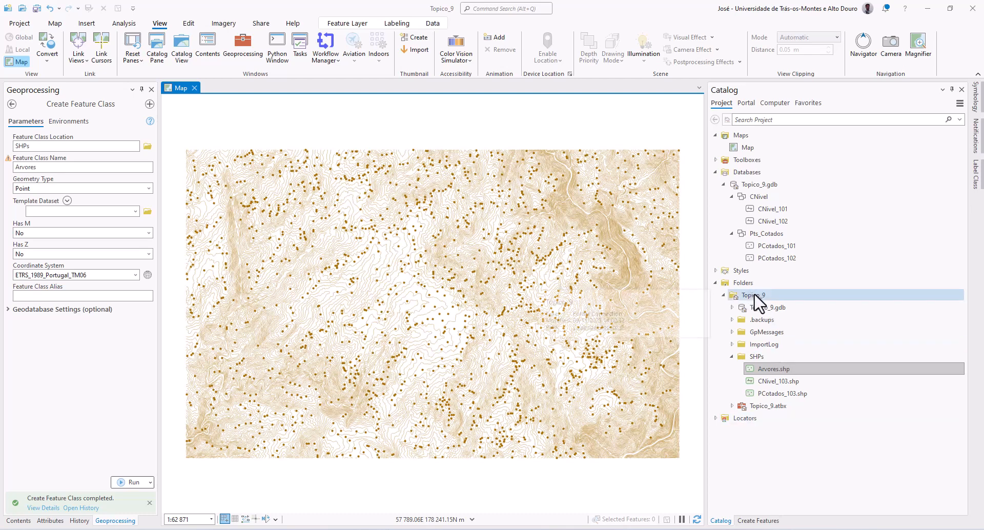
right_click(755, 297)
mouse_move(778, 303)
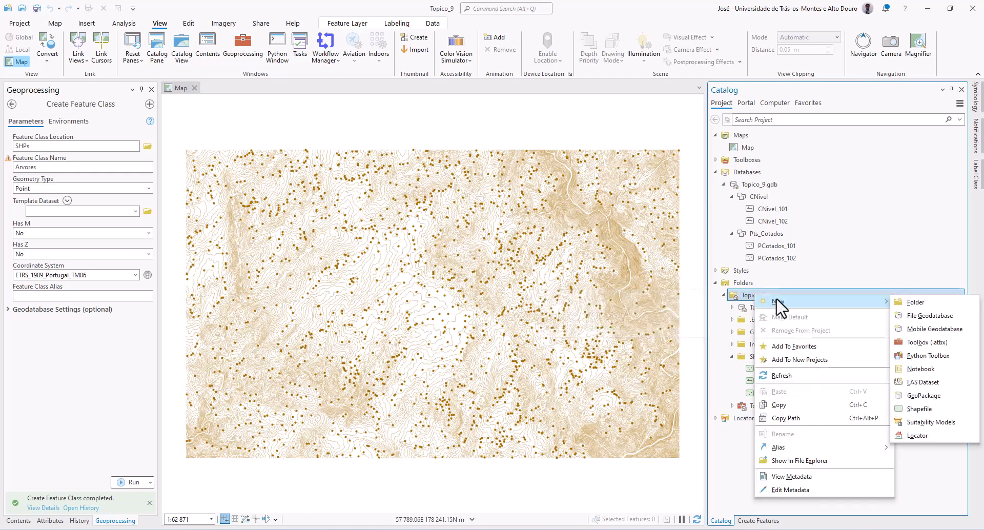
left_click(926, 317)
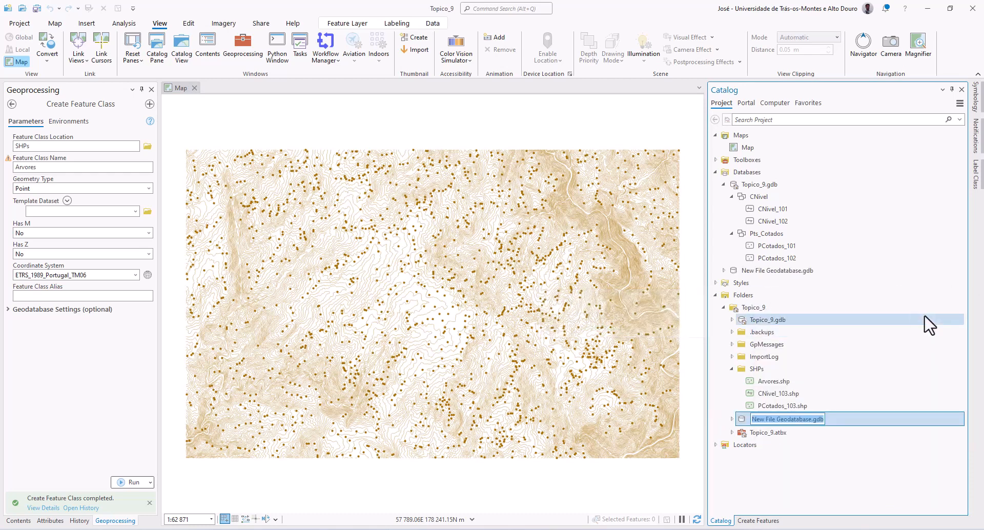
left_click(765, 419)
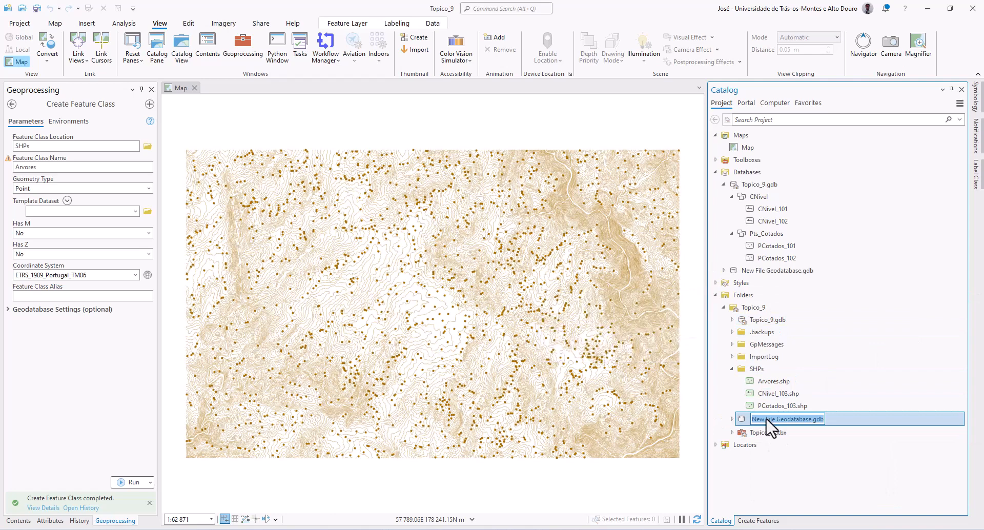
key("BackSpace")
key("BackSpace")
key("BackSpace")
key("BackSpace")
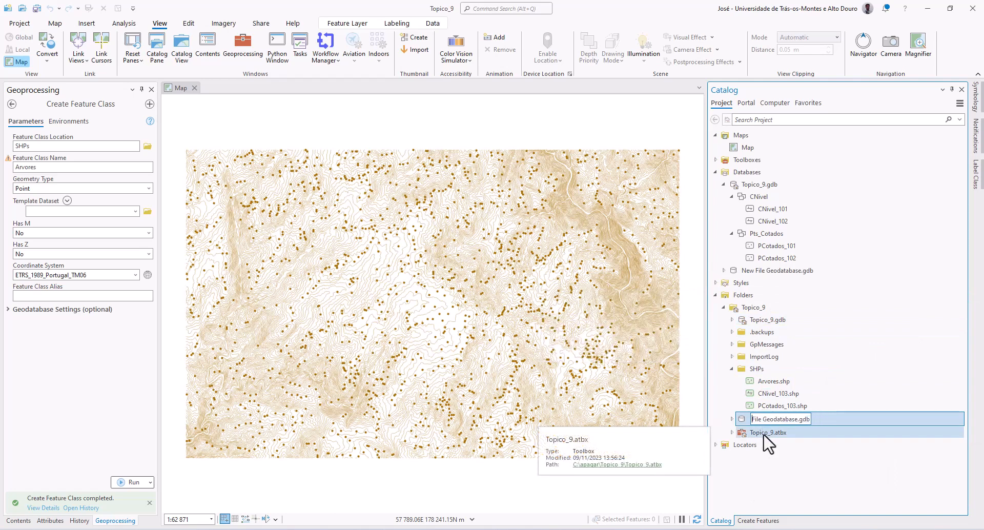
key("Return")
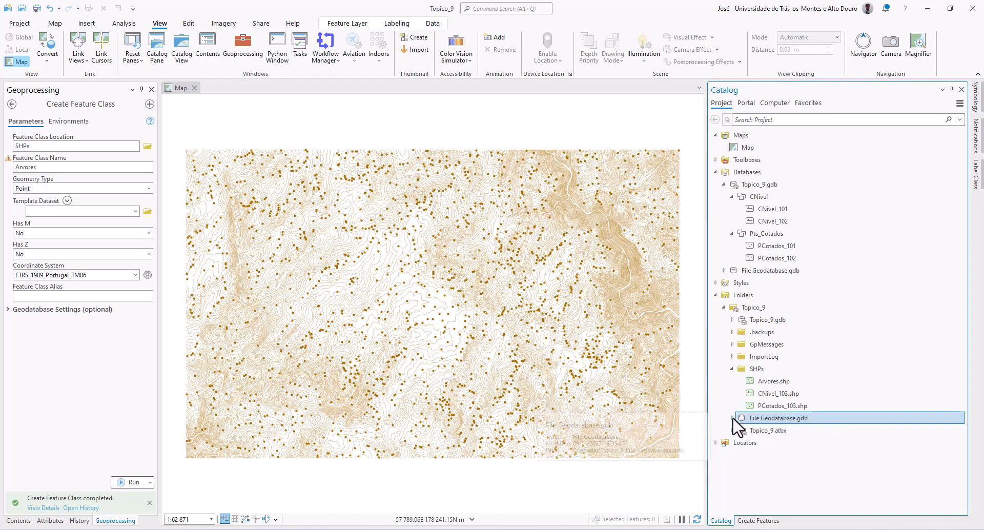
- Create a feature dataset named Dataset_01 in File Geodatabase.gdb with the coordinate system ETRS 1989 Portugal TM06
right_click(768, 419)
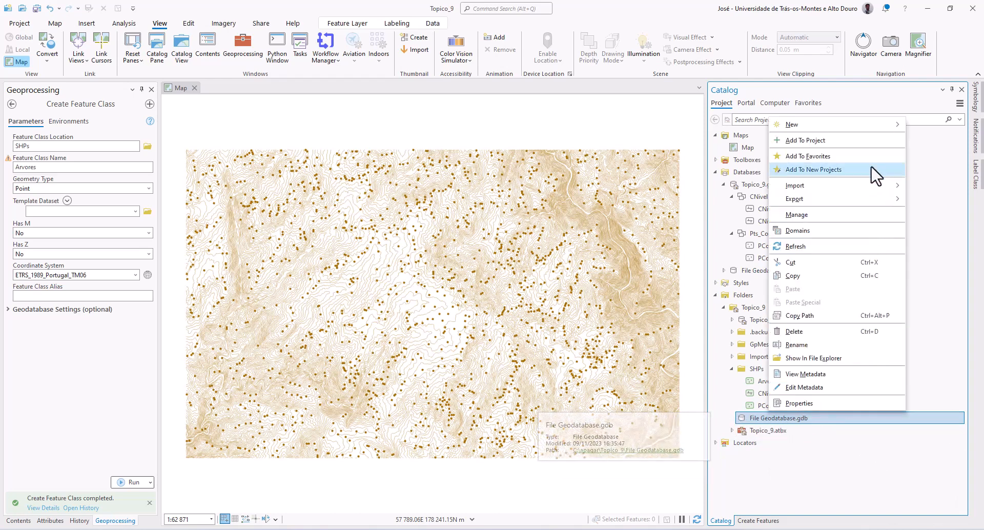
mouse_move(846, 124)
left_click(745, 126)
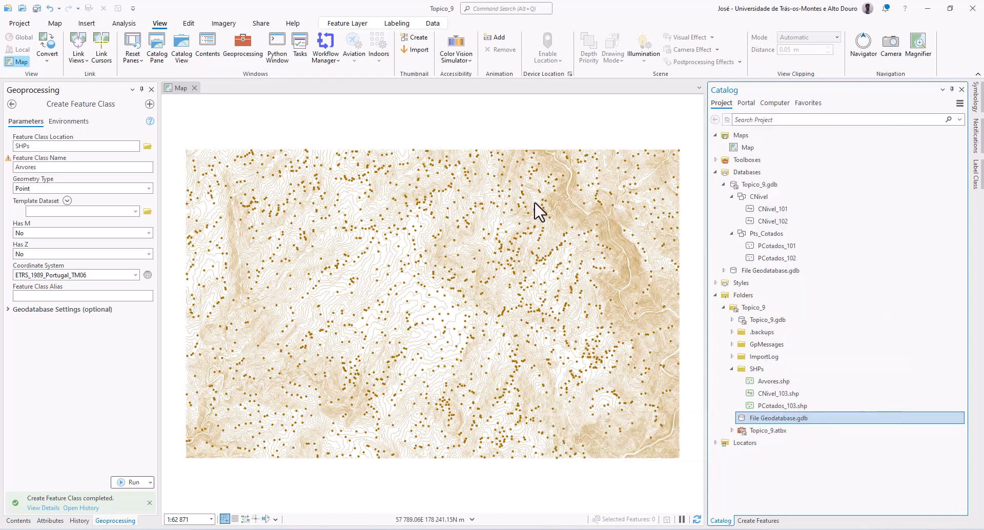
left_click(79, 168)
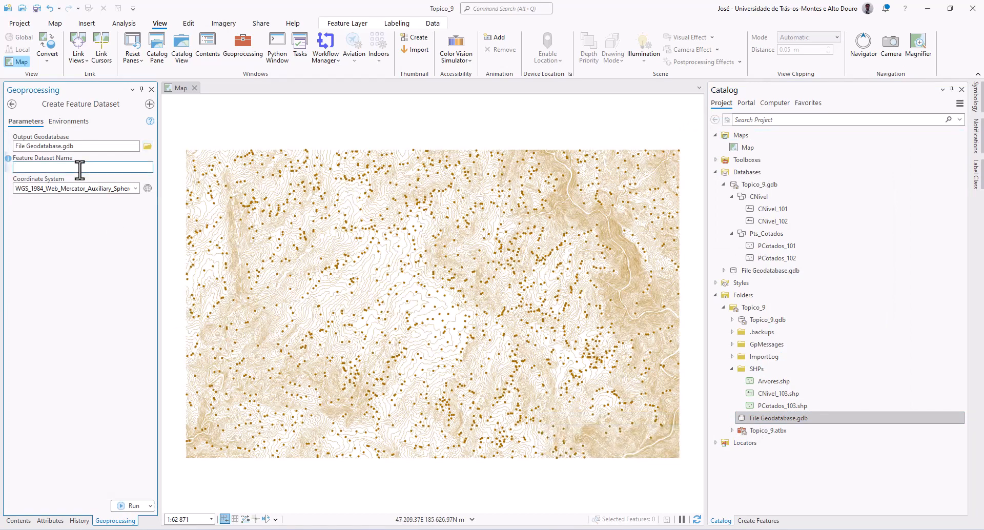
type("Dataset_01")
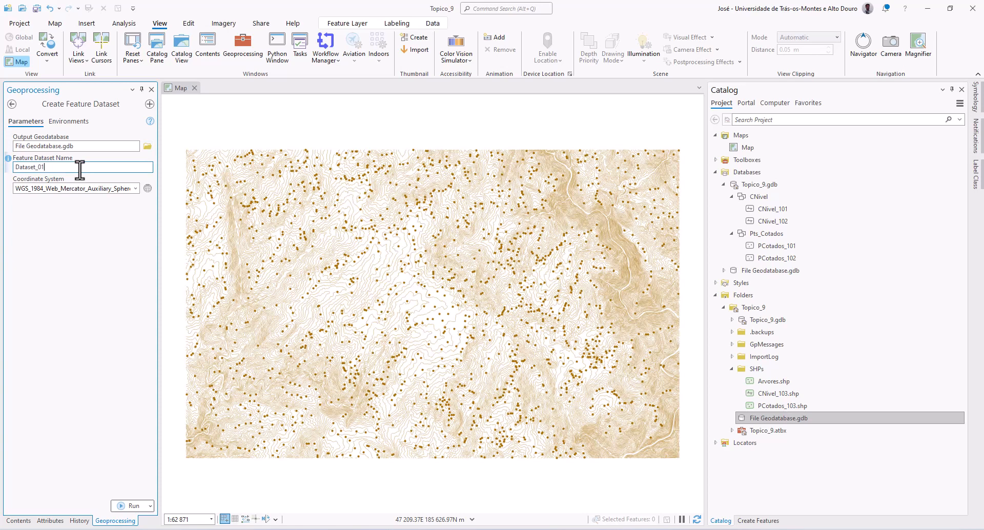
left_click(148, 189)
left_click(531, 132)
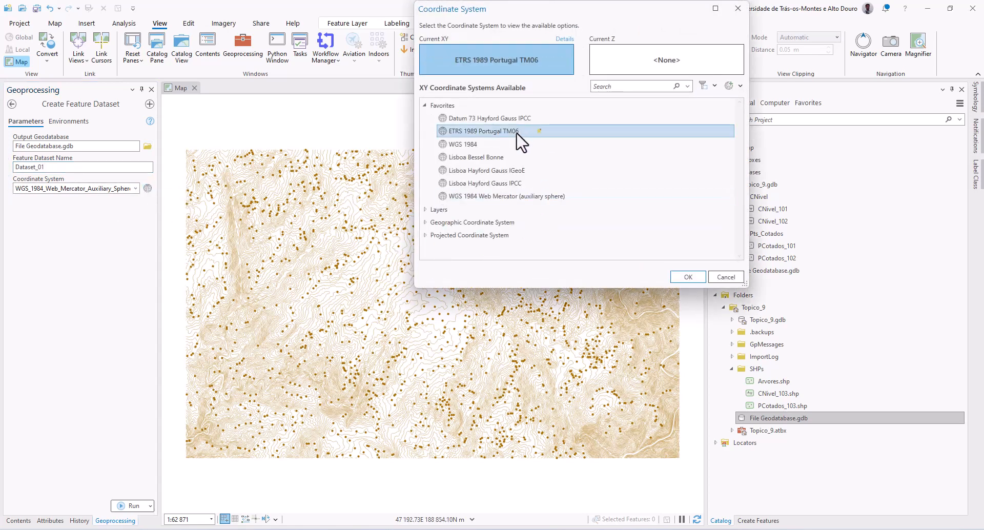
left_click(681, 277)
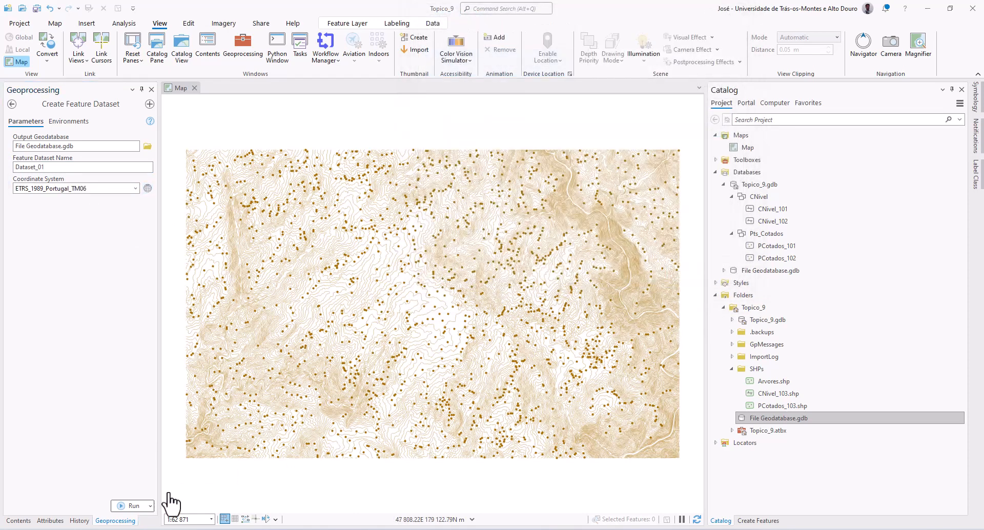
left_click(134, 507)
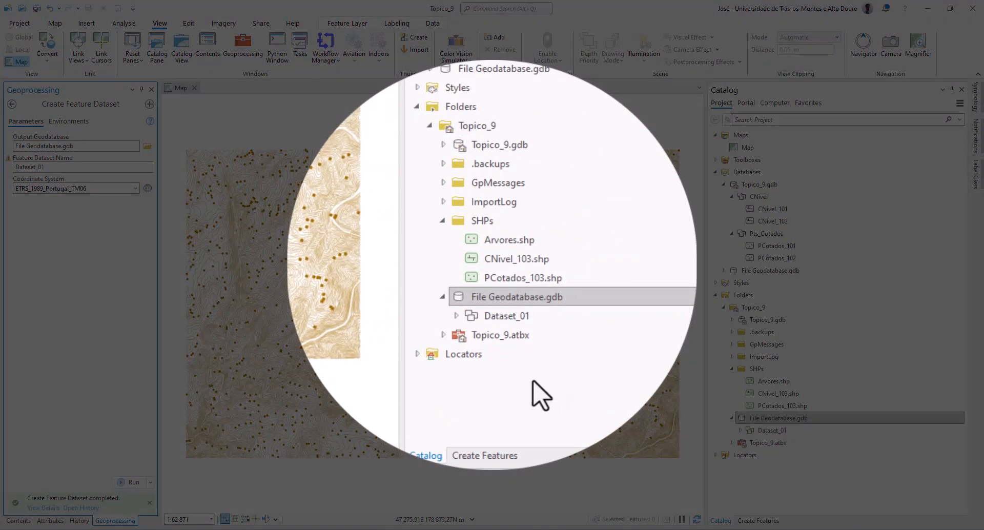
- Start a new feature class in Dataset_01 with the name Feature_Class_01 and the alias Outra designacao
left_click(456, 319)
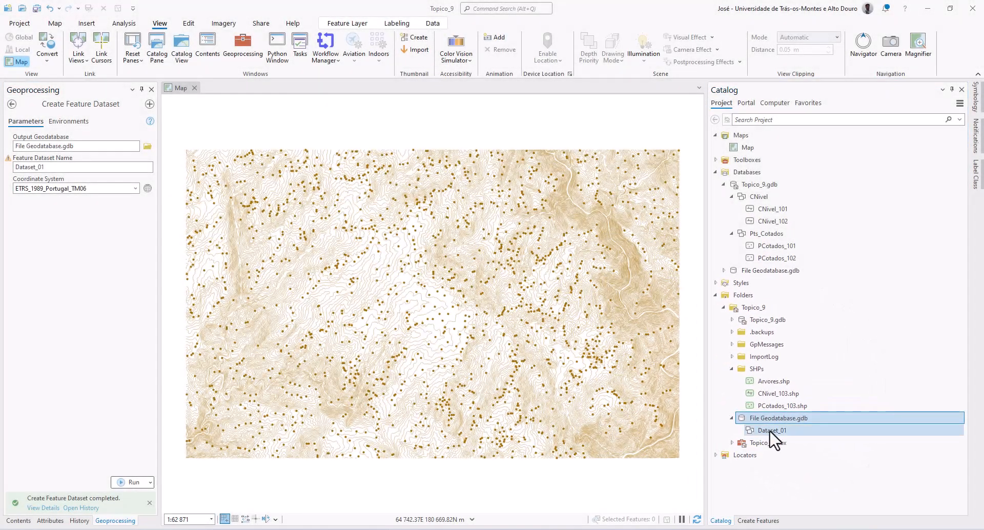
right_click(772, 431)
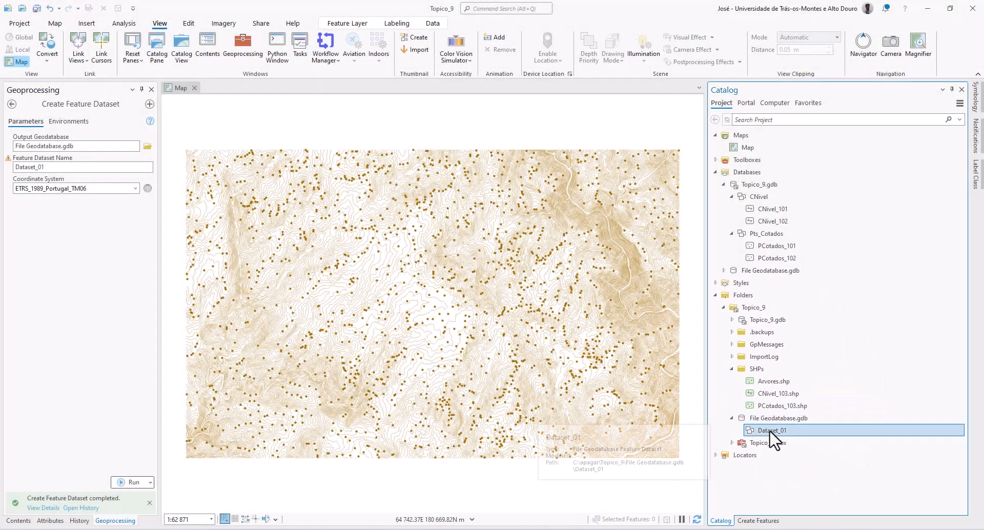
mouse_move(787, 183)
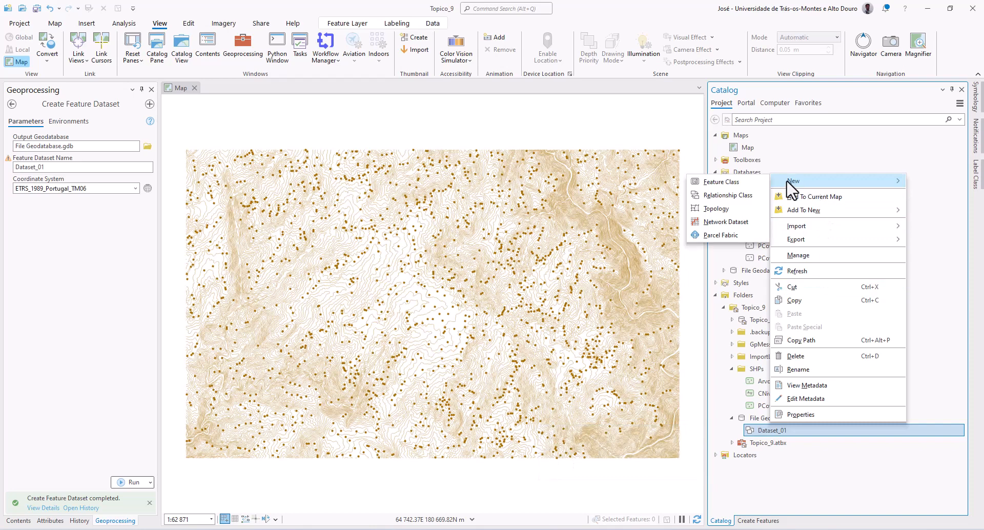
left_click(742, 186)
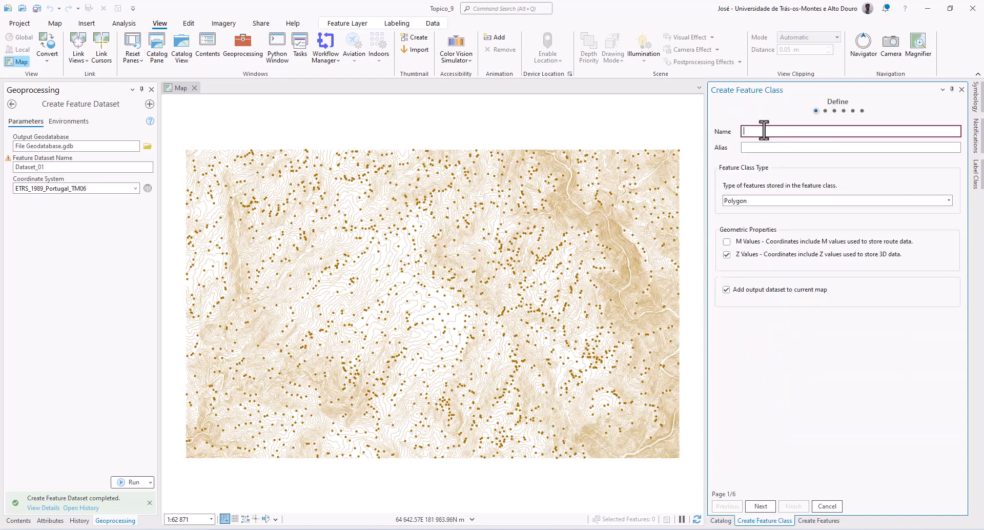
type("Feat")
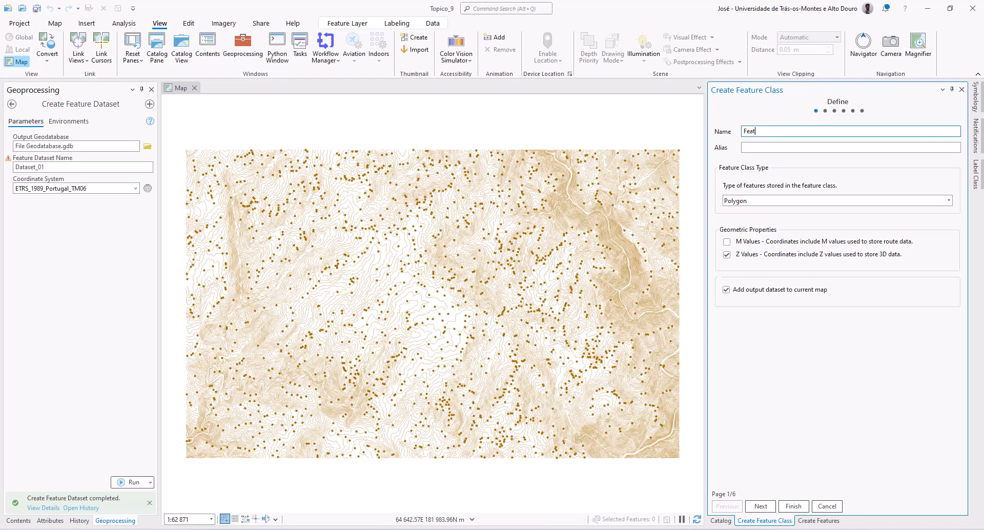
type("ure_Class_01")
left_click(763, 147)
type("O")
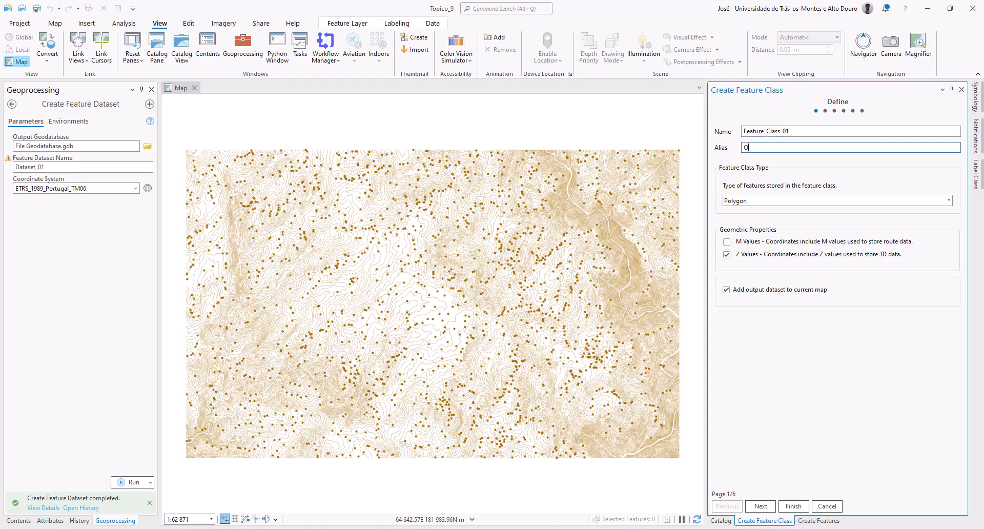
type("utra designacao")
- Choose Polygon as the feature class type and leave out both M values and Z values
left_click(745, 202)
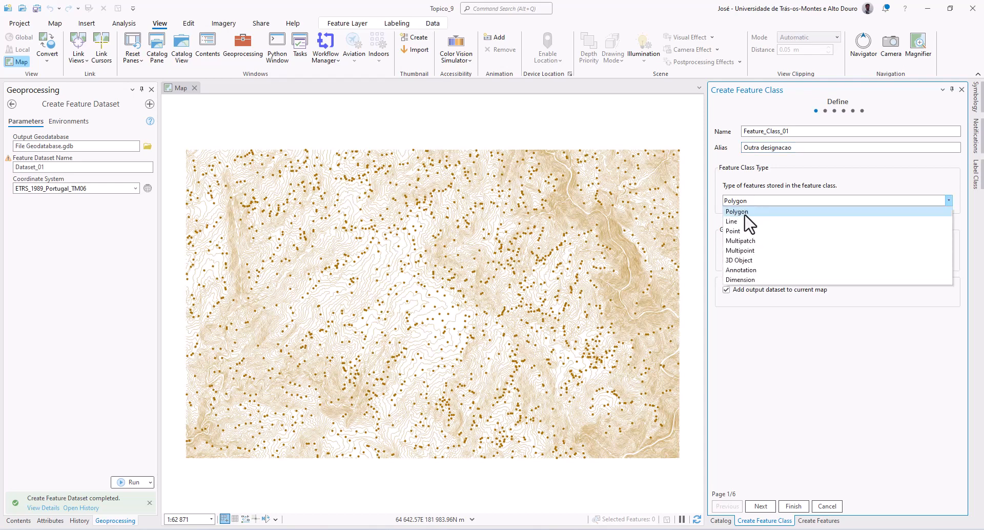
left_click(738, 212)
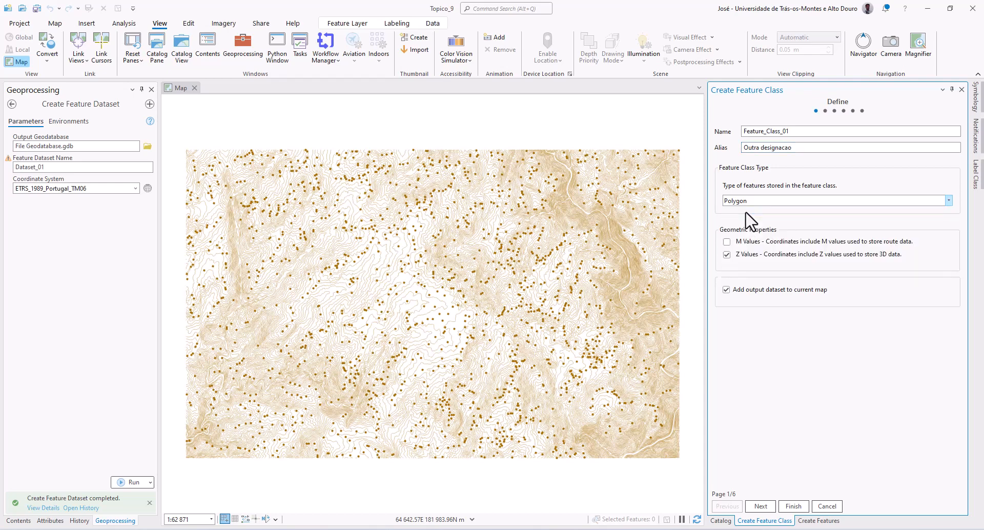
left_click(727, 241)
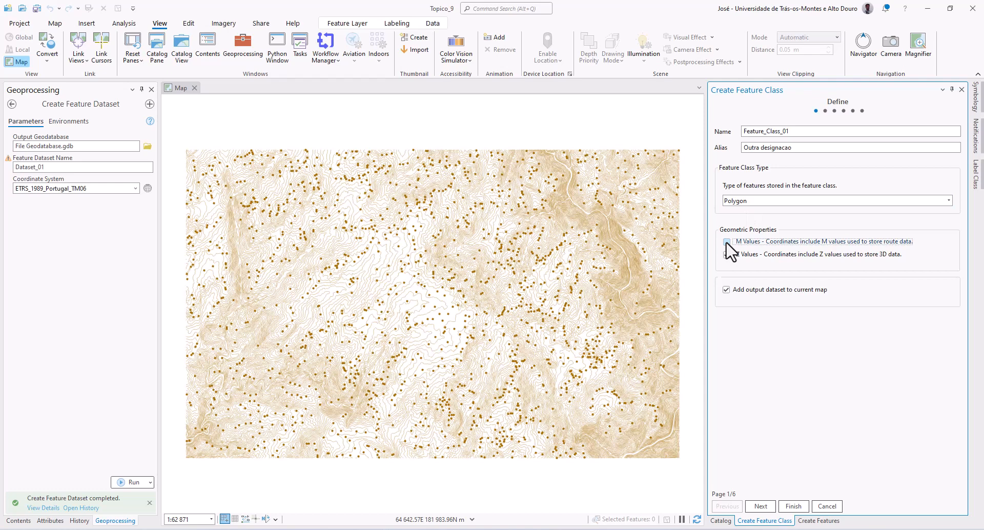
left_click(727, 255)
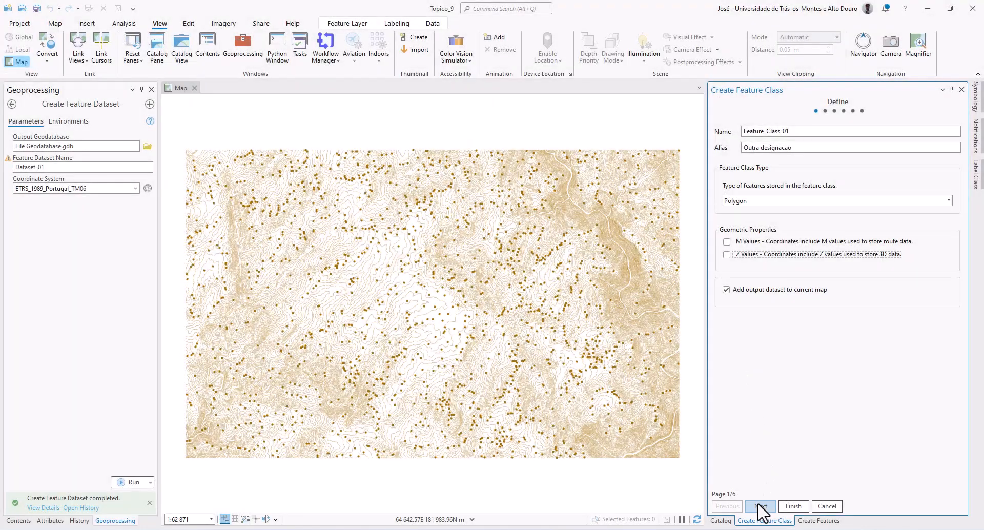
- Add a field named Campo_01 with the data type Long Integer to the new feature class
left_click(761, 506)
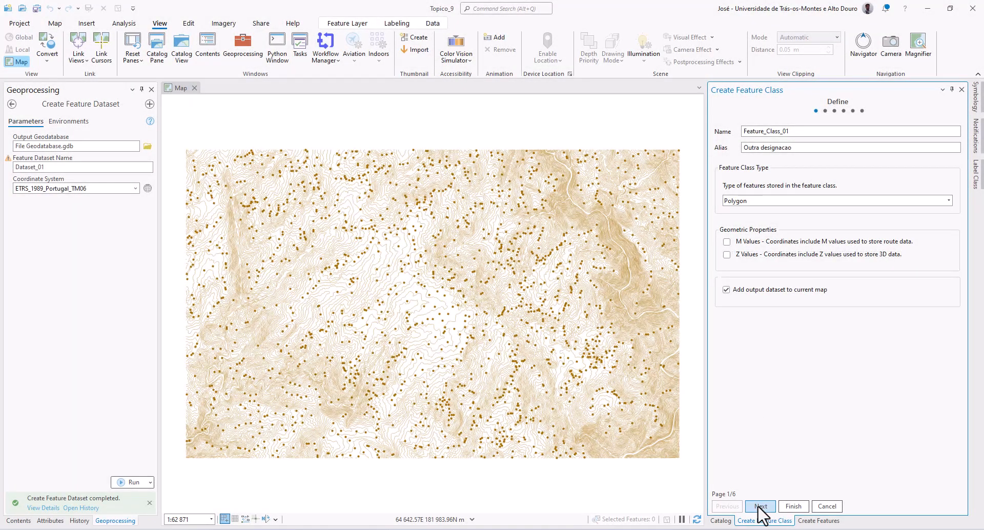
left_click(747, 175)
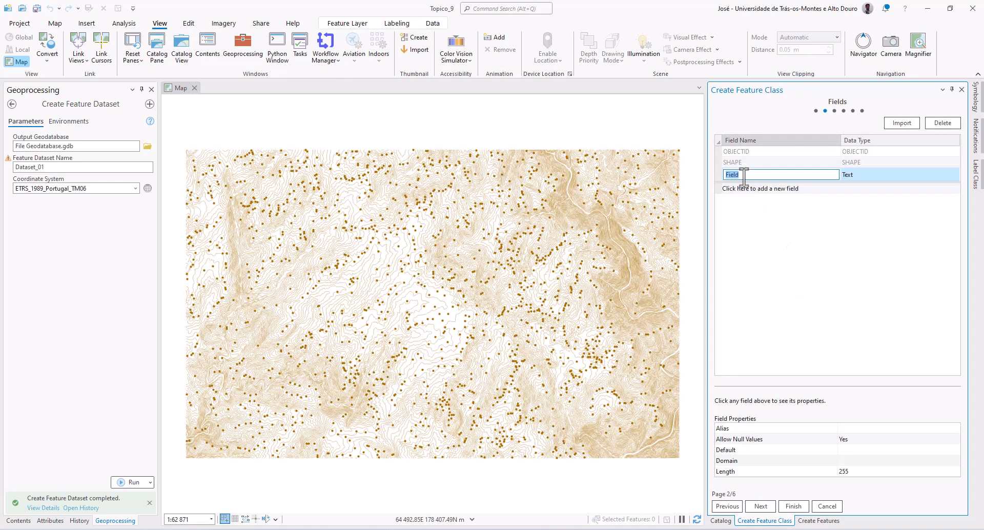
type("Campo_01")
left_click(898, 175)
left_click(900, 174)
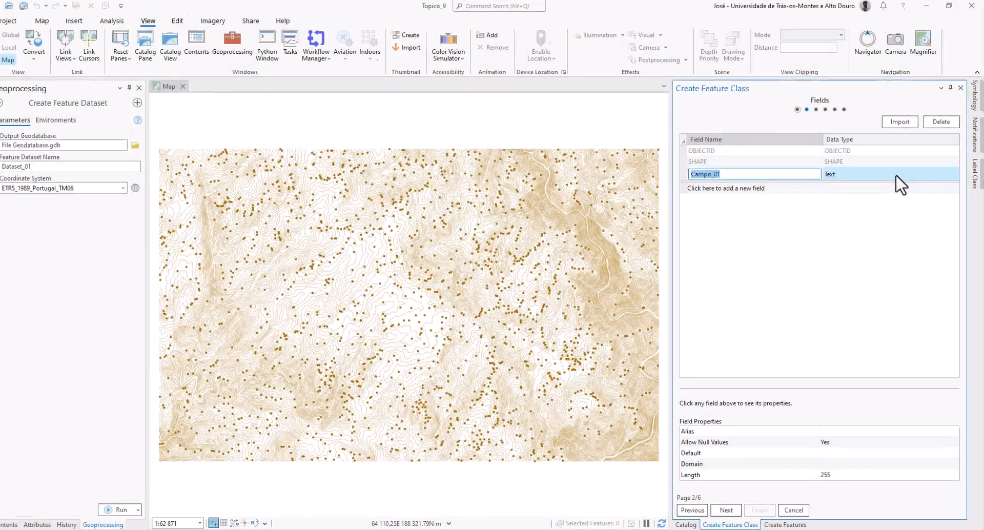
left_click(893, 174)
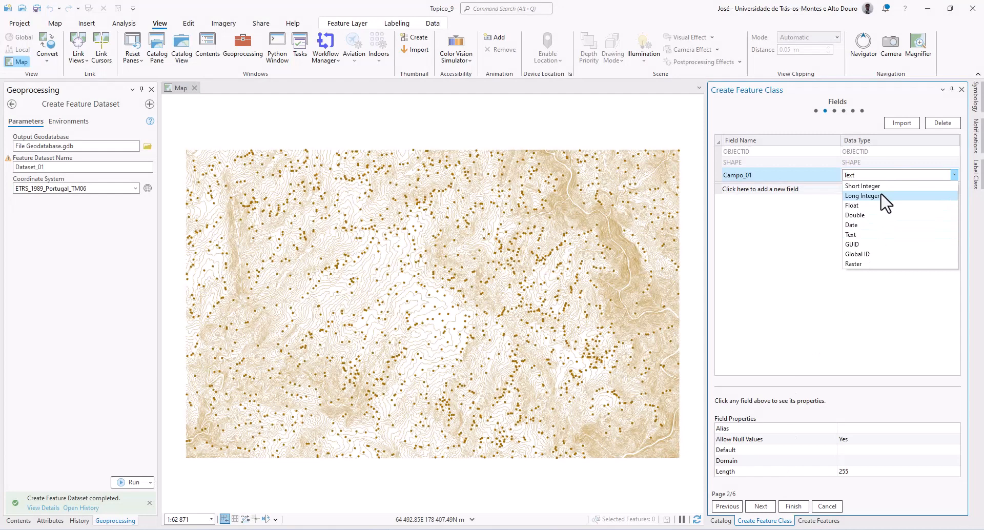
left_click(880, 197)
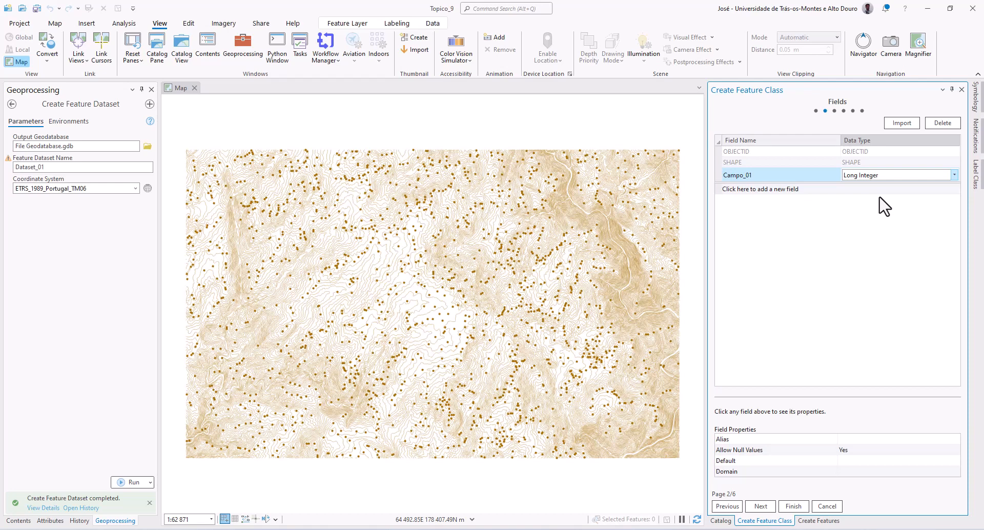
- Add a second field named Campo_02 with the data type Double
left_click(767, 189)
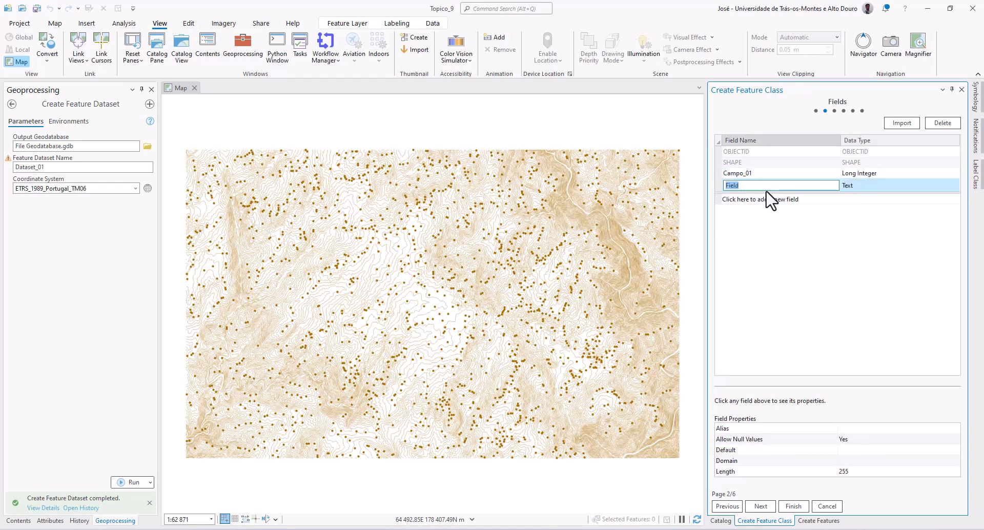
type("Campo_02")
left_click(856, 187)
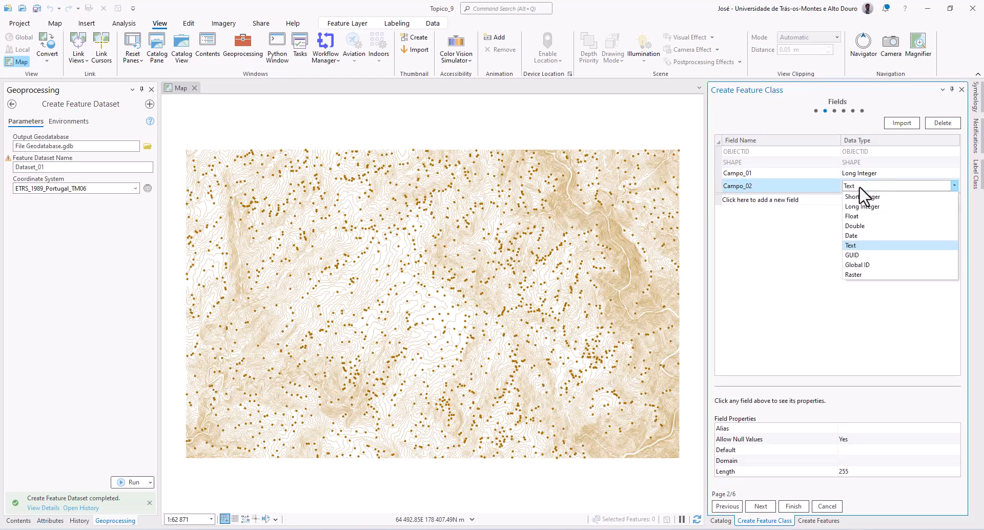
left_click(858, 226)
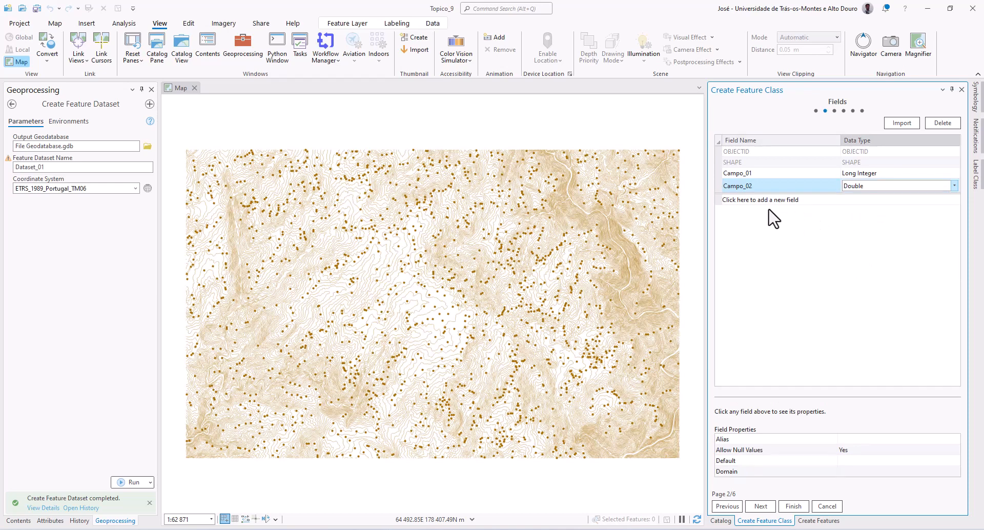
- Add a third field named Campo_03 with the data type Text and a length of 50
left_click(750, 200)
type("Cam")
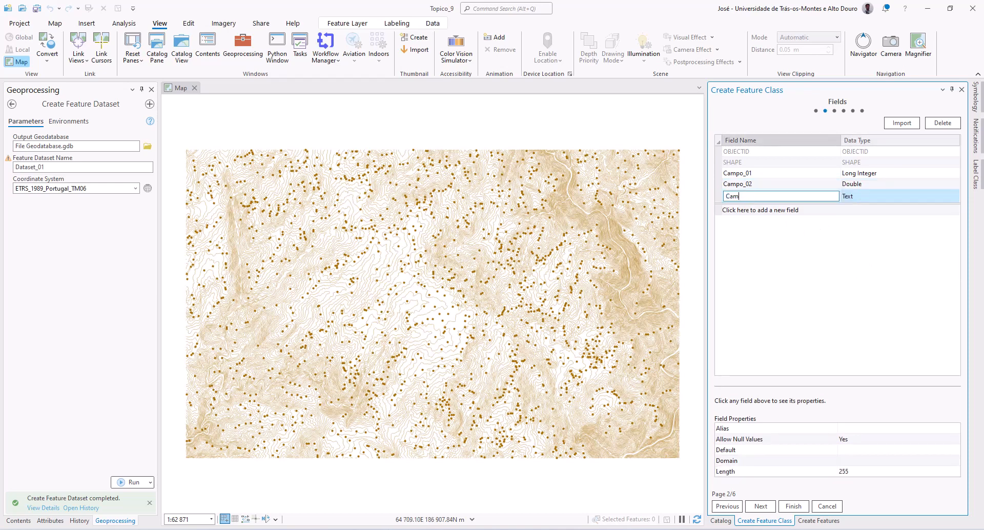
type("po_03")
left_click(872, 197)
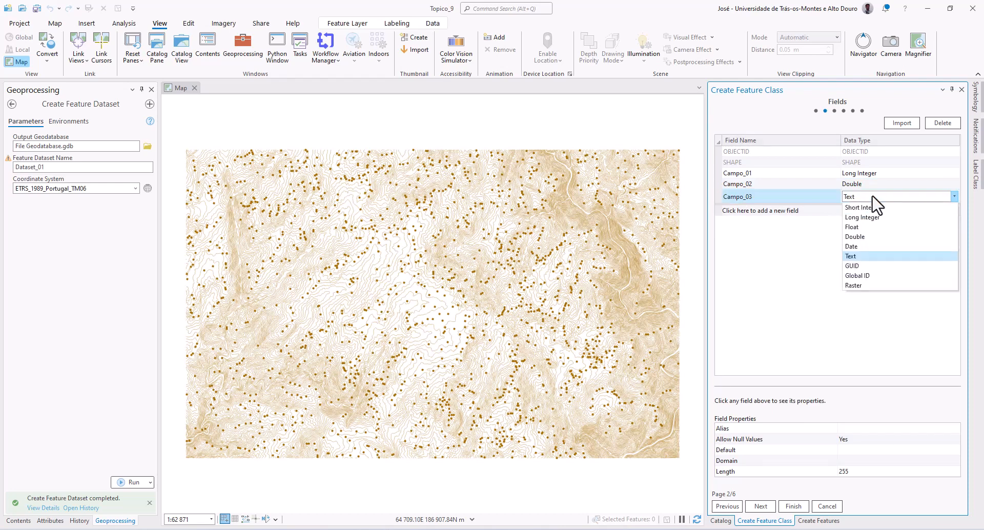
left_click(861, 255)
left_click(851, 470)
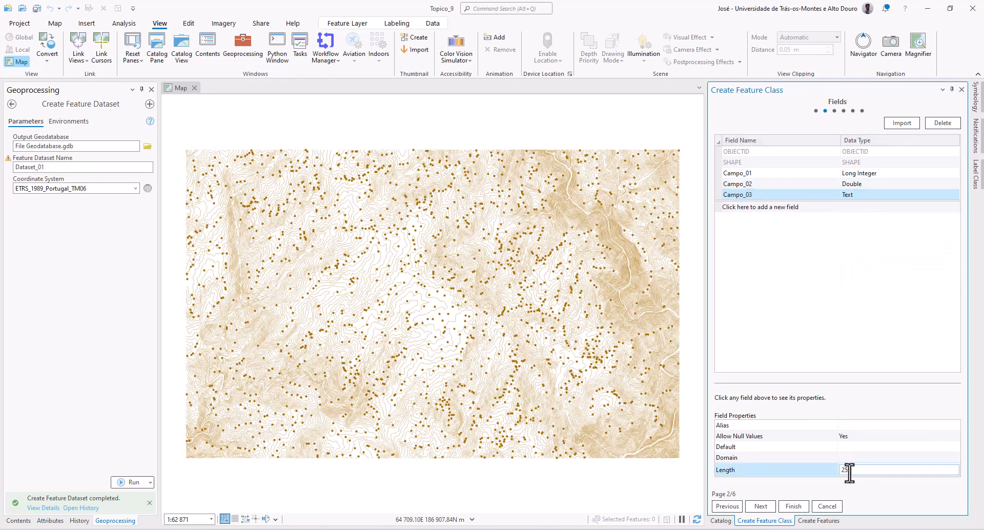
left_click_drag(849, 470, 819, 479)
type("50")
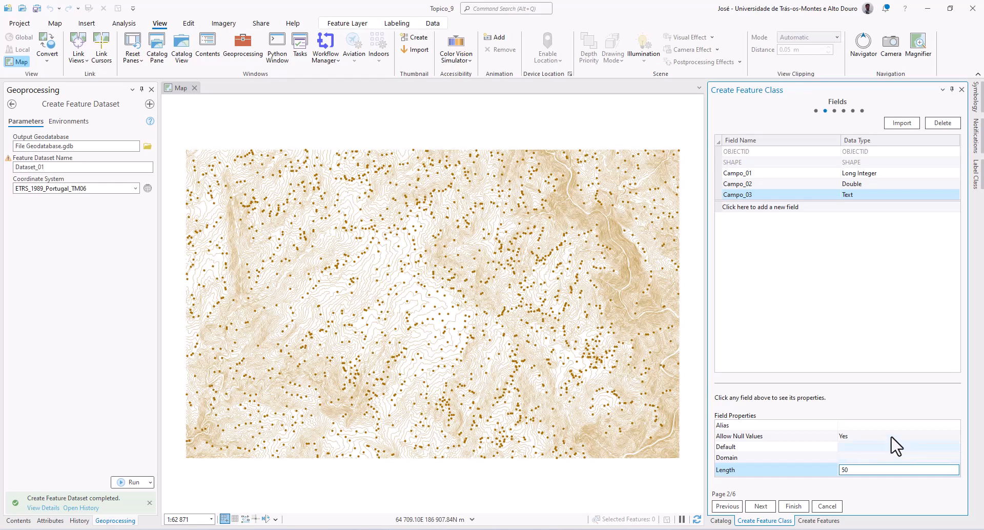
- Rename the Campo_03 field as Campo_10 and change its data type to Float
left_click(768, 195)
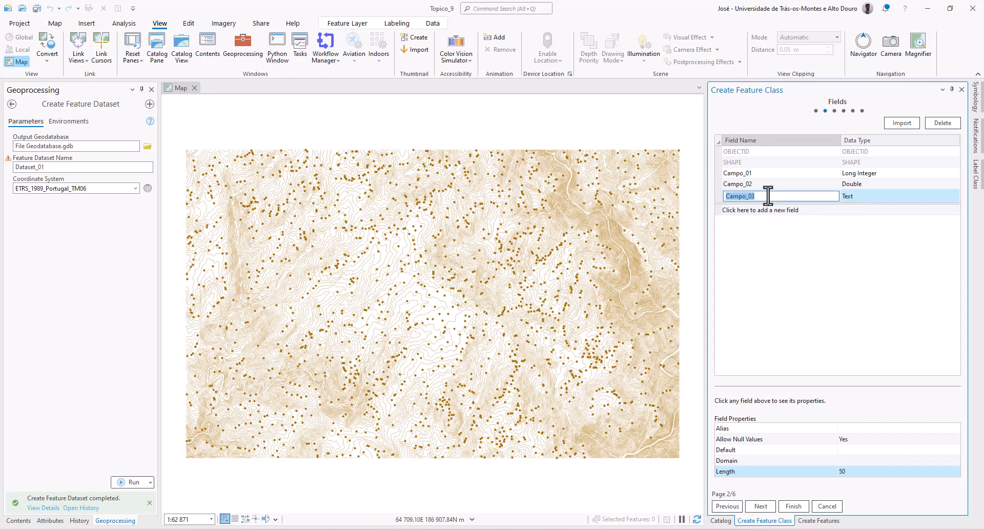
left_click_drag(768, 195, 750, 197)
type("10")
left_click(865, 197)
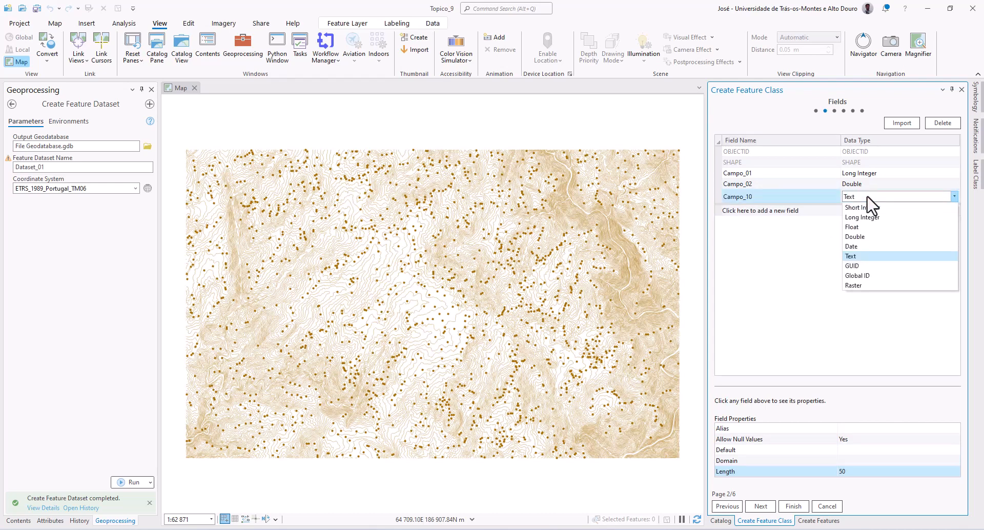
left_click(852, 227)
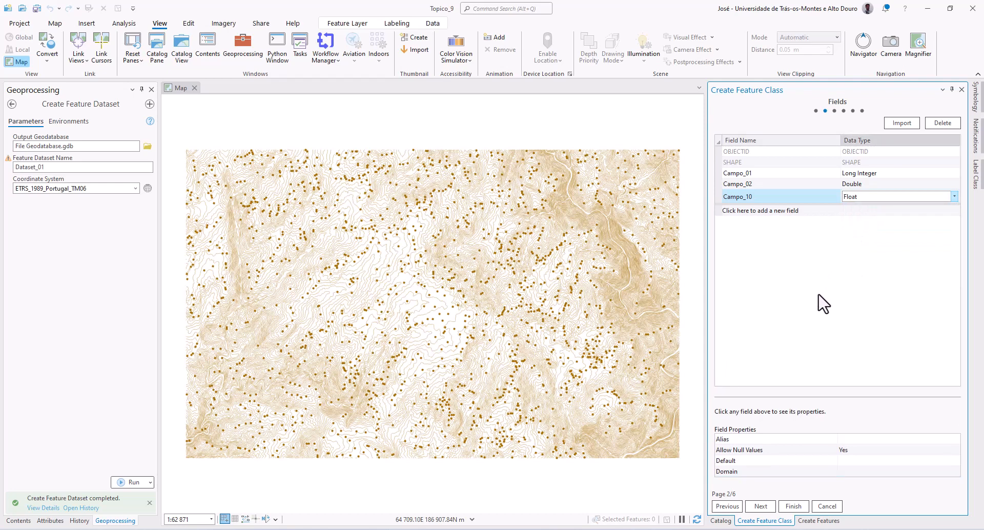
- Rename the Campo_10 field back to Campo_03 and set its data type to Text again
left_click(768, 196)
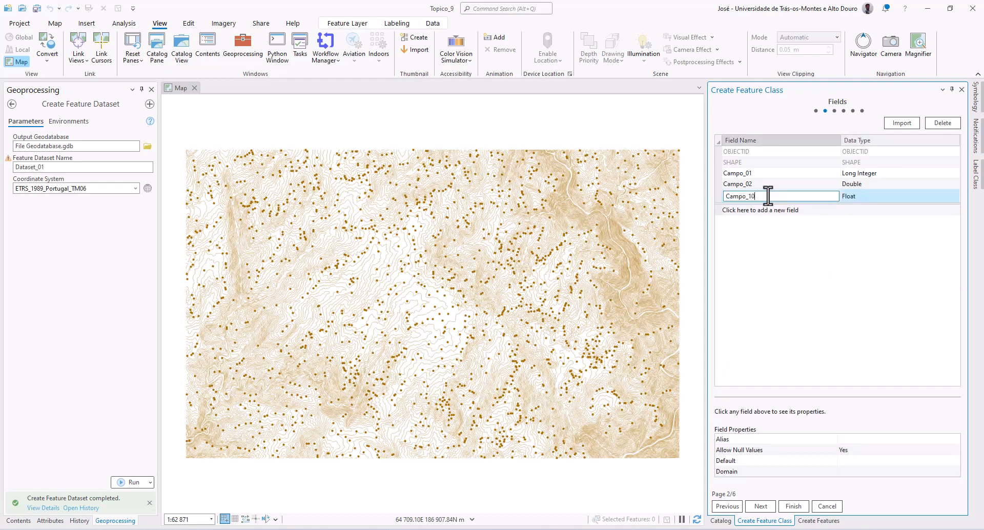
key("BackSpace")
key("BackSpace")
type("03")
left_click(867, 197)
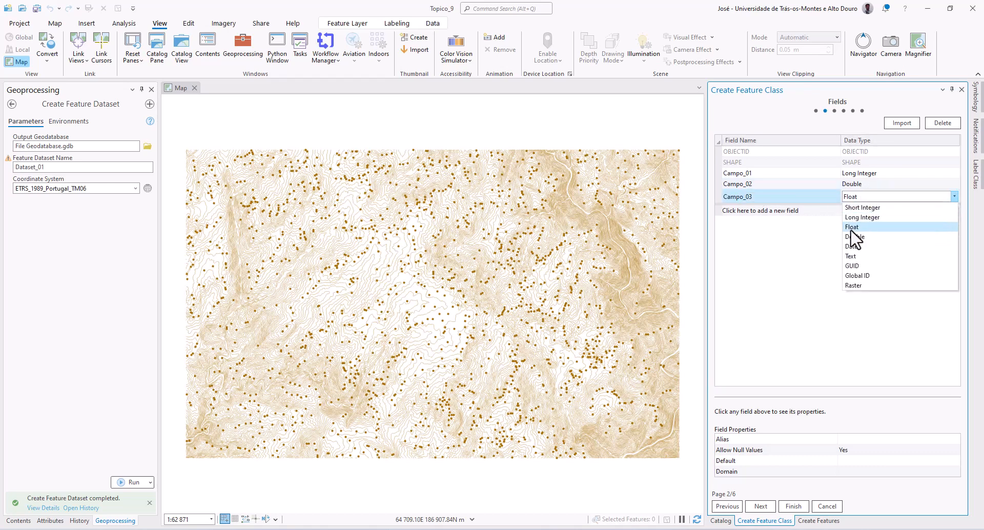
left_click(851, 256)
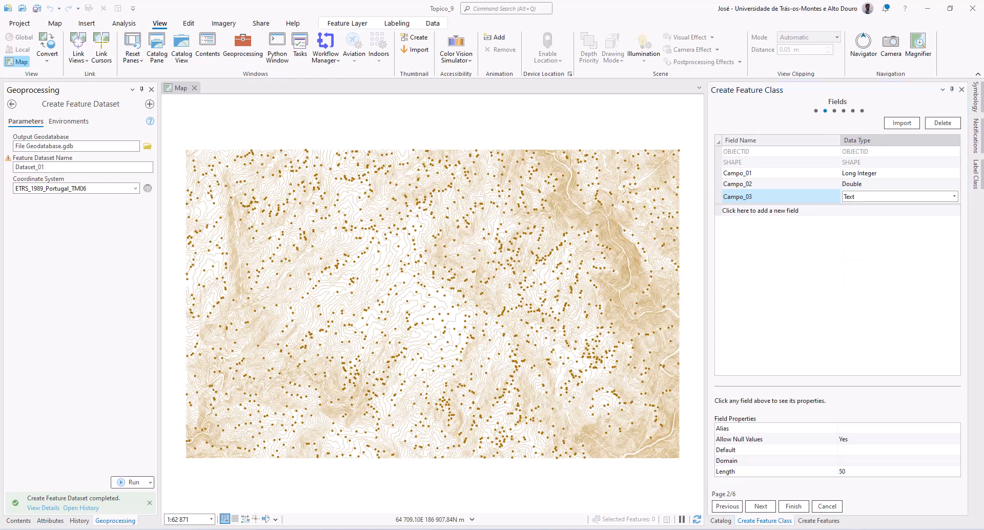
- Accept the inherited spatial reference, tolerance, resolution and default storage configuration, and finish creating the feature class
left_click(761, 506)
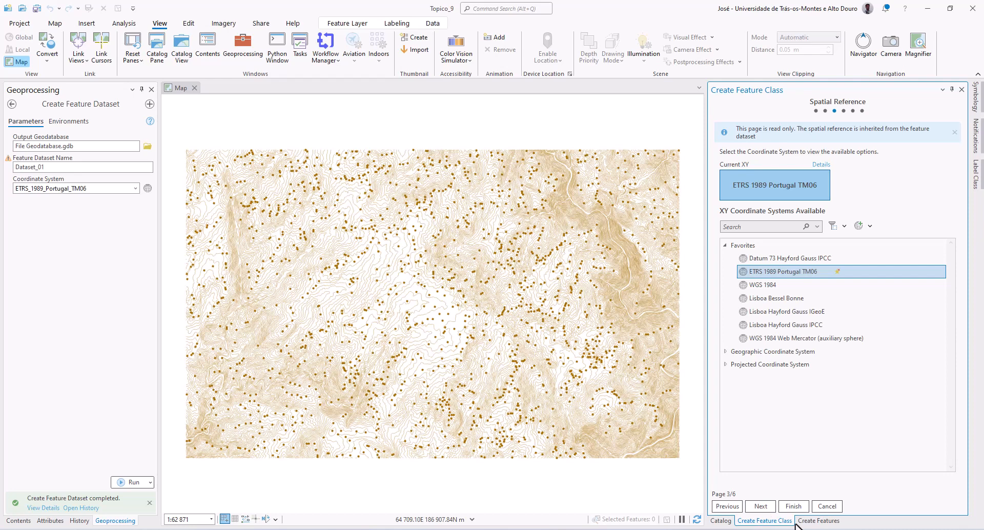
left_click(760, 506)
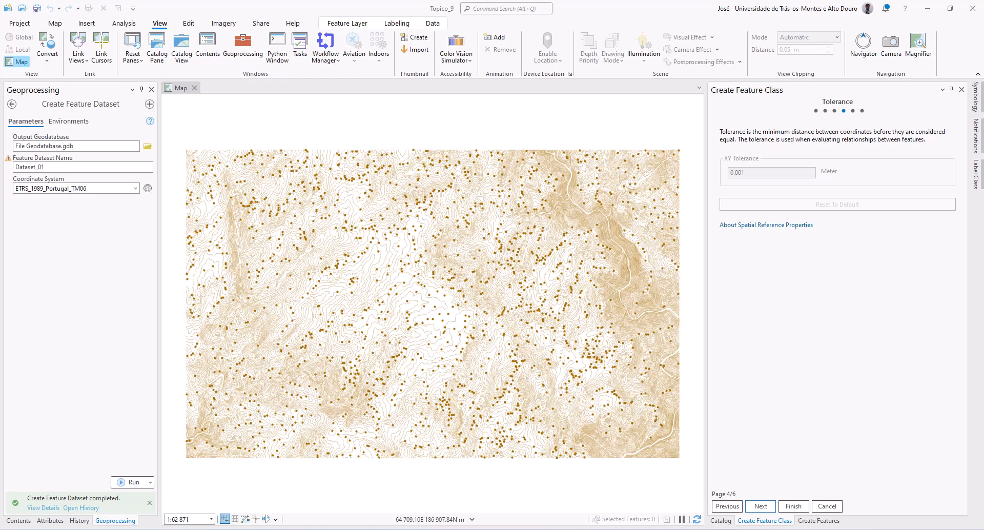
left_click(759, 506)
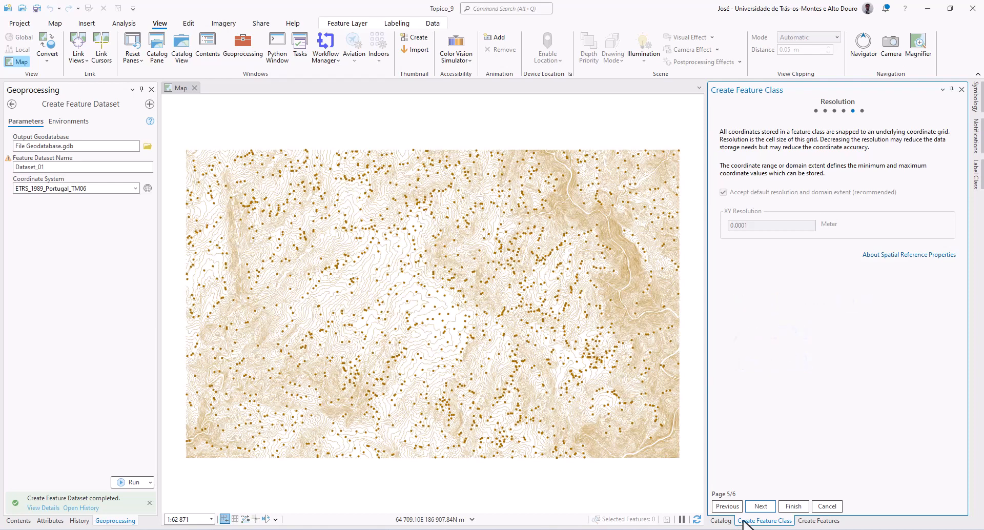
left_click(761, 506)
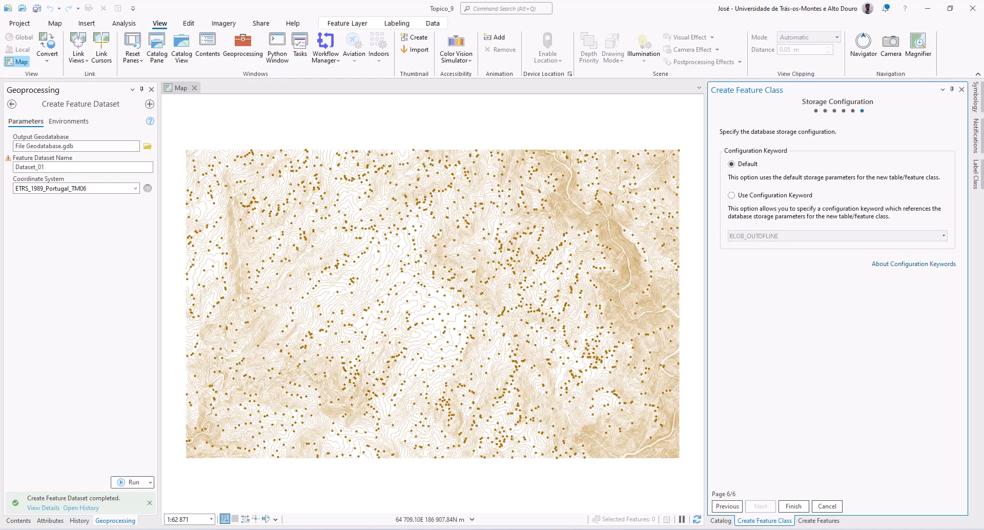
left_click(793, 507)
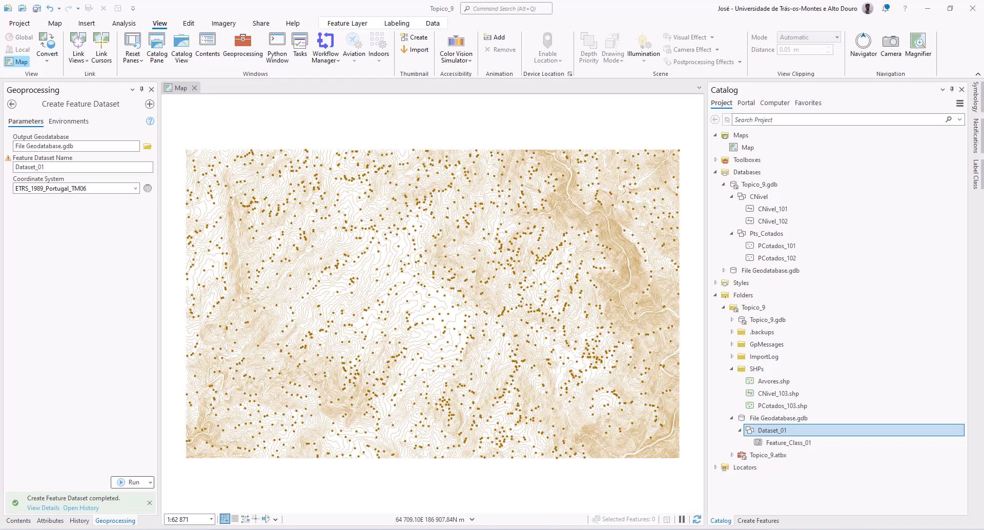
- Open the field design of Feature_Class_01 and add a field named campo_04 with the data type Date
right_click(798, 444)
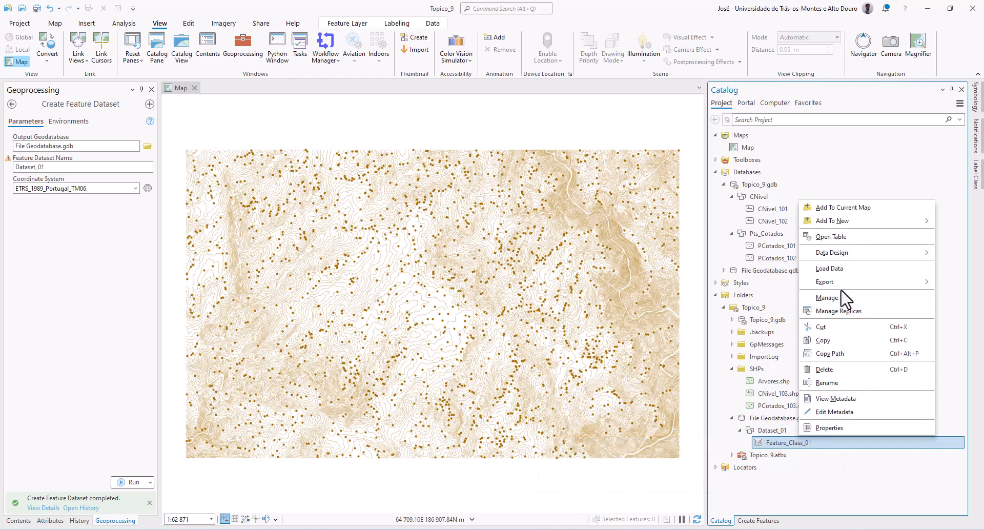
mouse_move(853, 256)
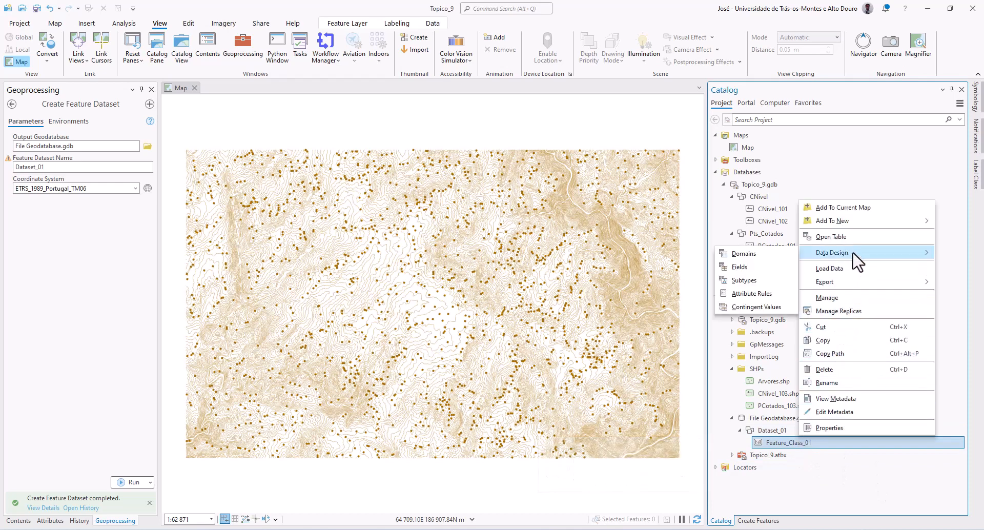
left_click(754, 268)
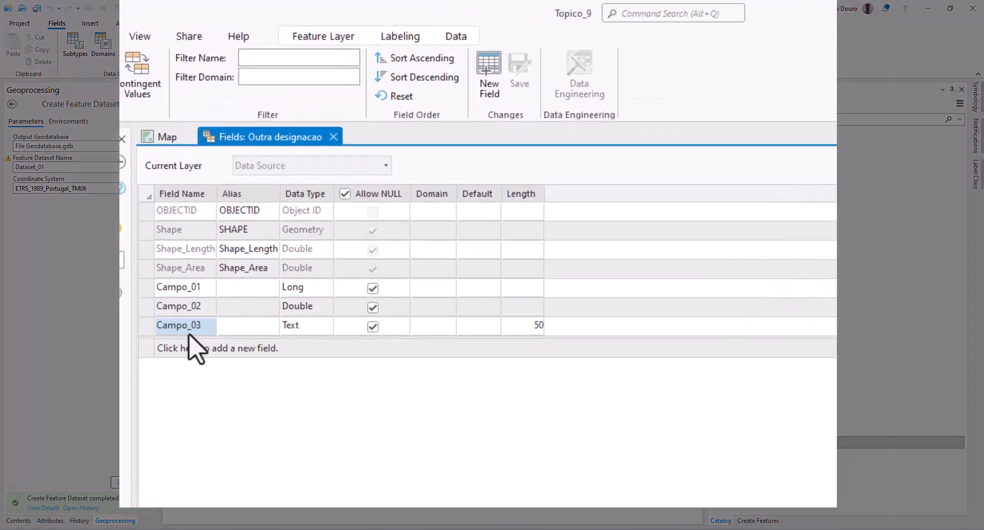
left_click(192, 223)
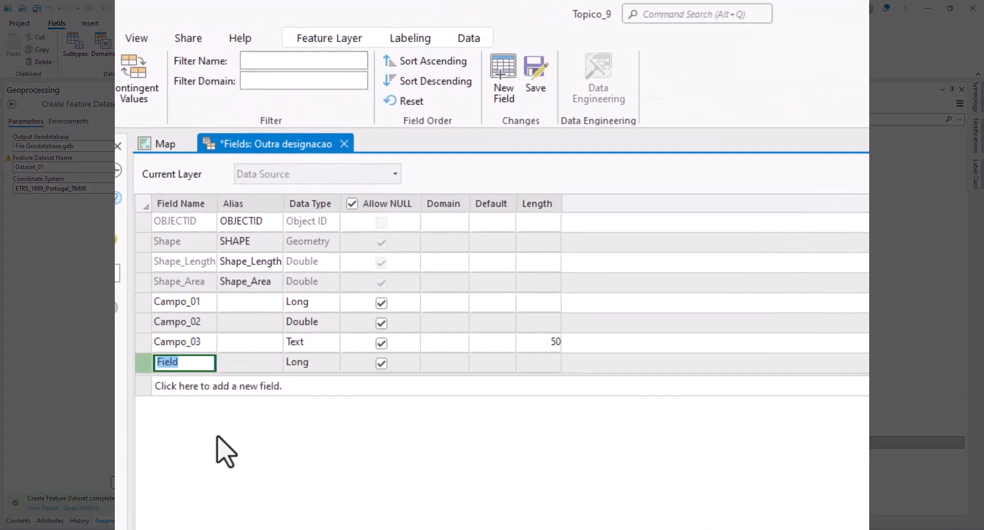
type("campo_04")
left_click(317, 365)
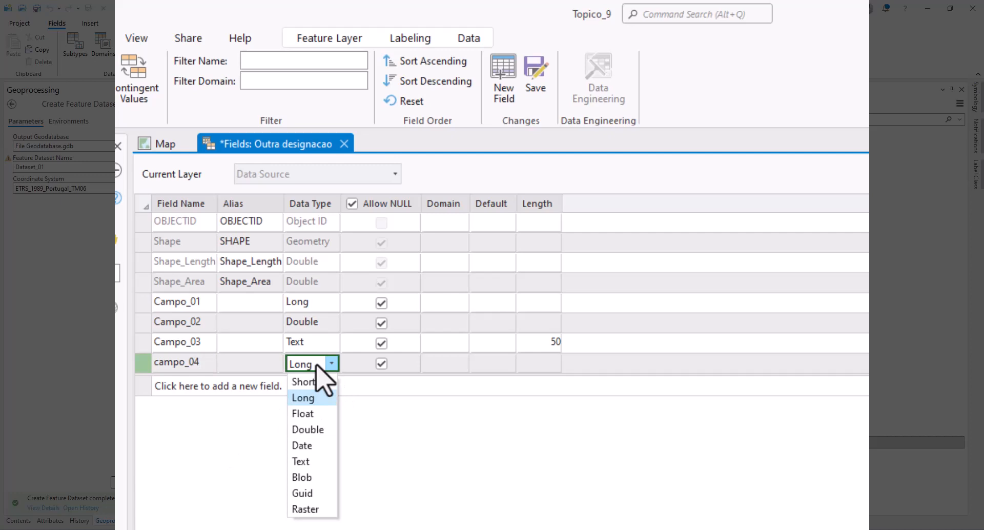
left_click(303, 446)
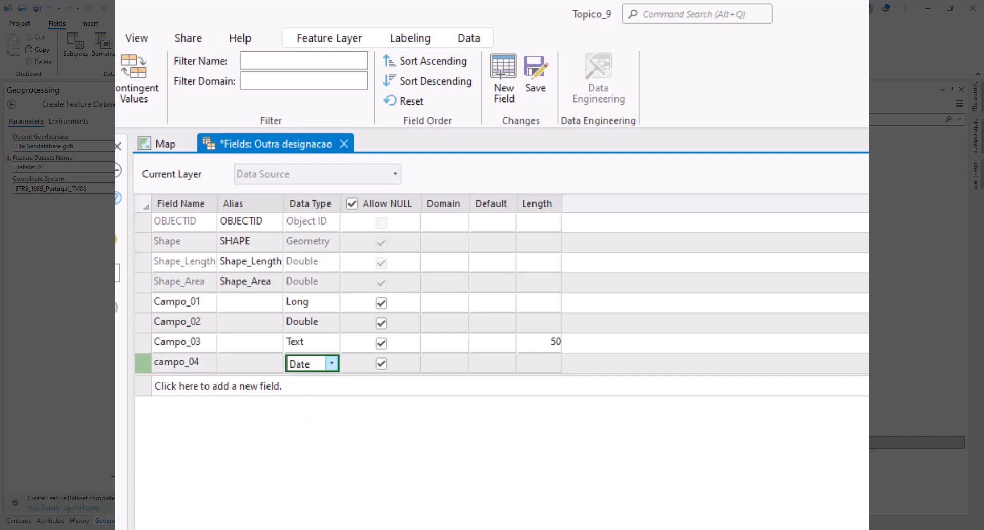
- Delete the Campo_02 field from the feature class's field design
left_click(148, 328)
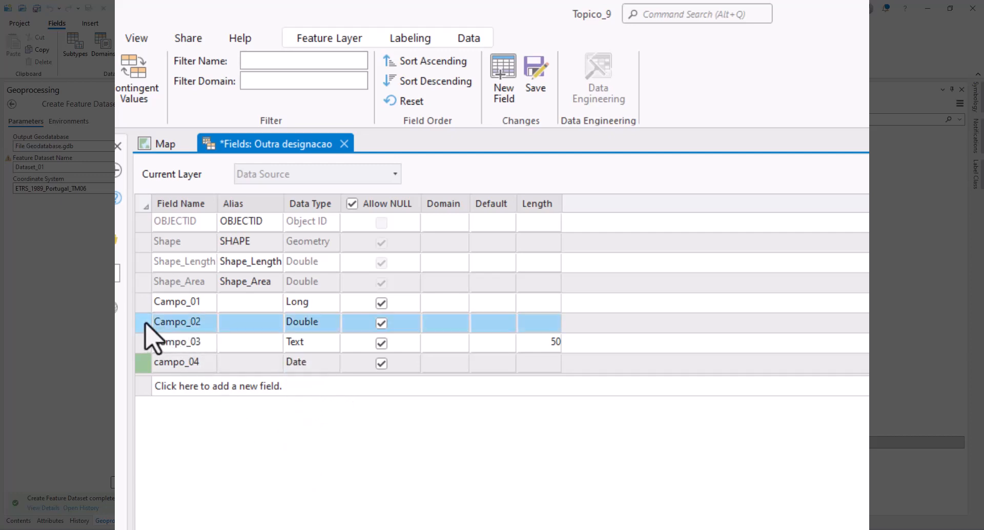
right_click(145, 323)
left_click(173, 400)
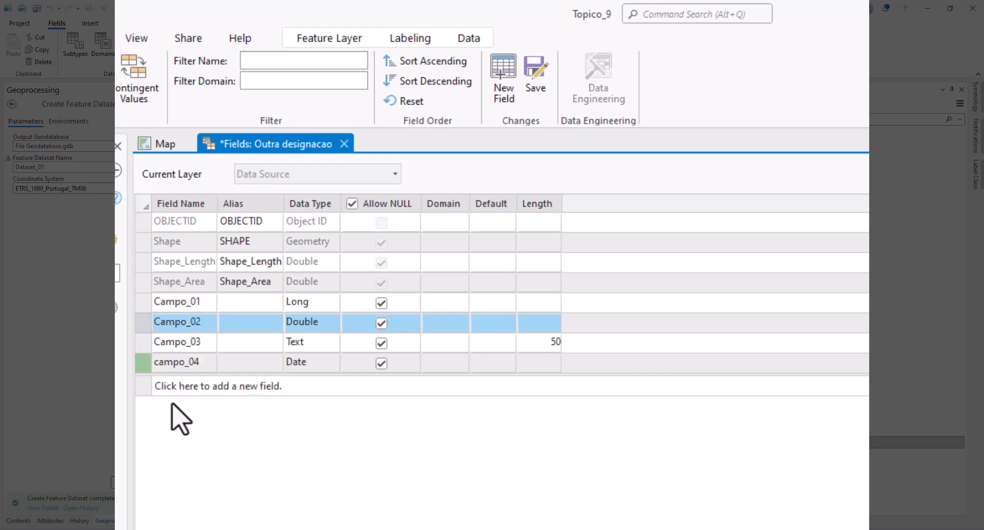
- Rename the Campo_03 field as Campo_05, try to set its data type to Float, and save the pending field changes
left_click(188, 343)
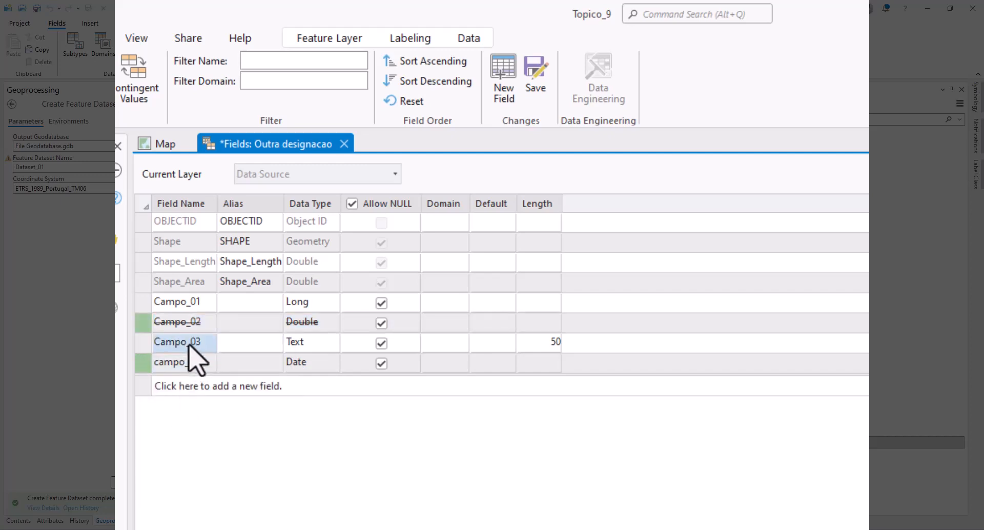
left_click(189, 343)
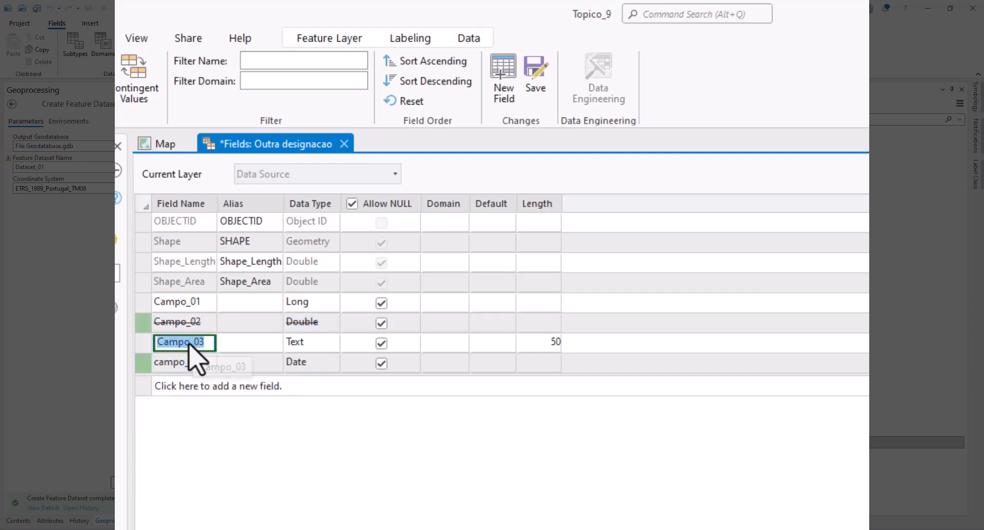
type("Campo_05")
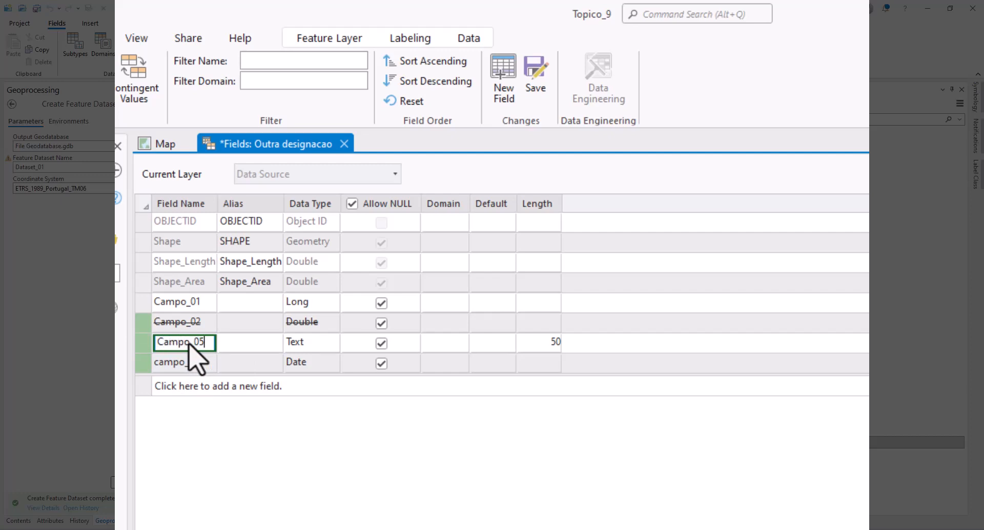
left_click(331, 342)
left_click(332, 344)
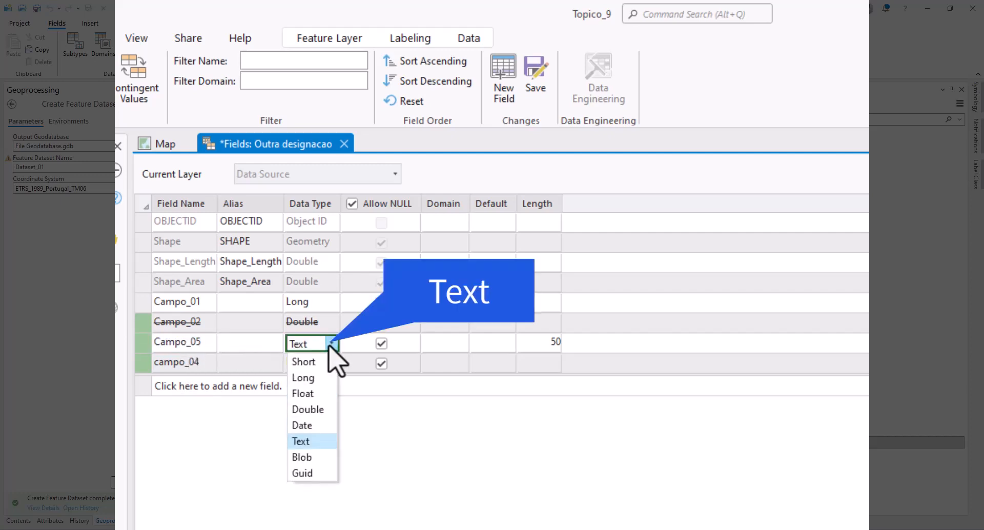
left_click(310, 391)
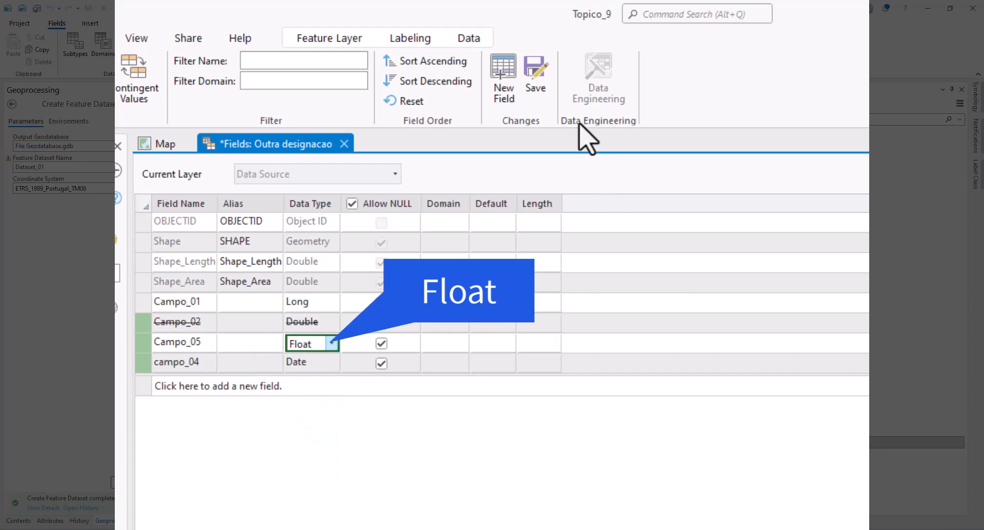
left_click(538, 77)
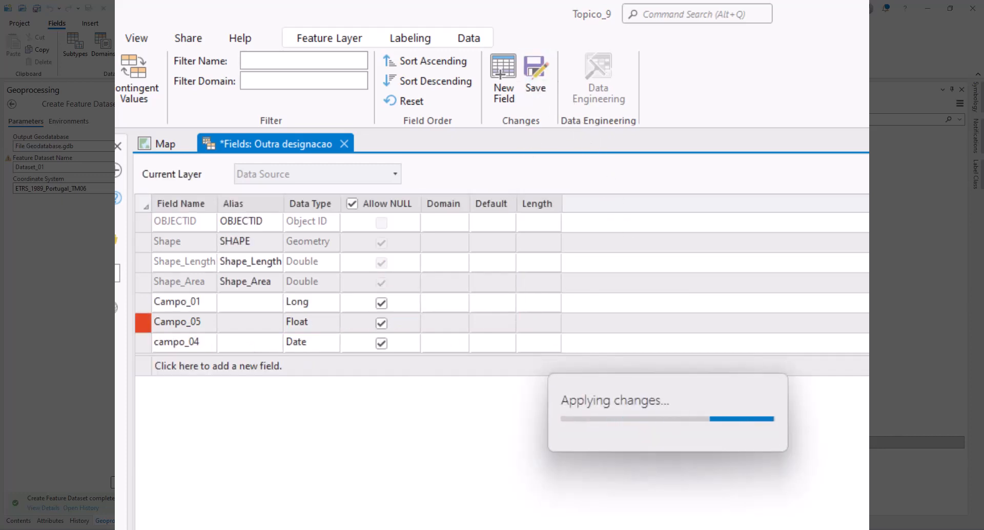
- Check the error on the Campo_05 field, and close the field design, discarding the unresolved changes
left_click(144, 324)
mouse_move(144, 328)
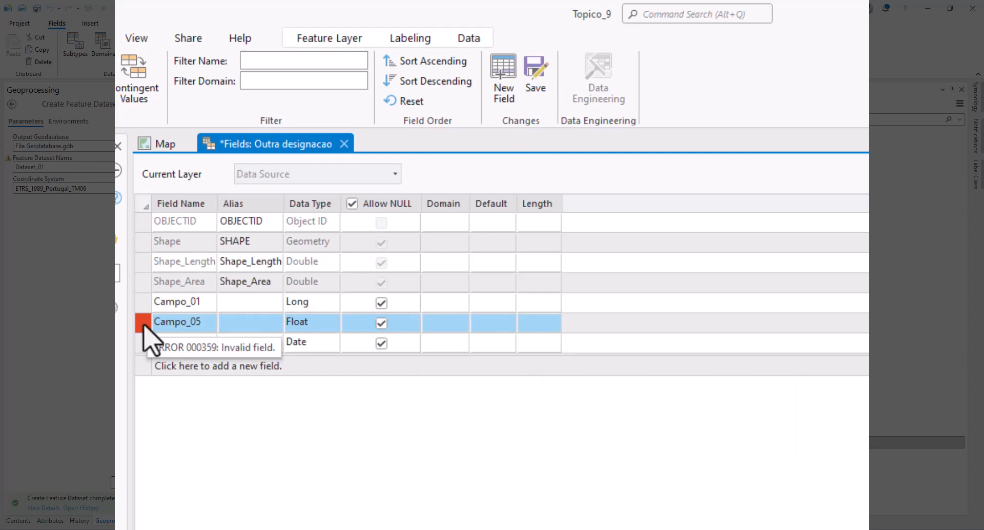
left_click(345, 144)
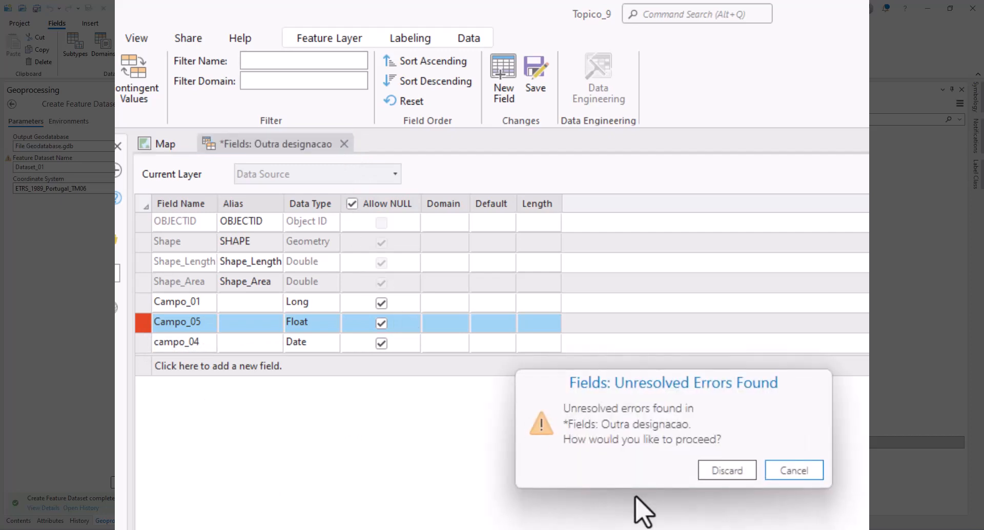
left_click(733, 474)
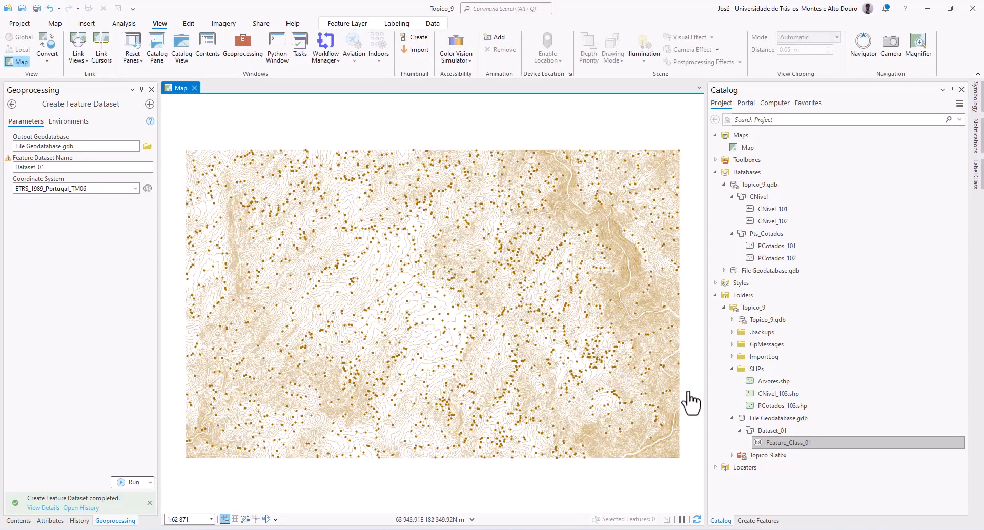
- Reopen the field design of Feature_Class_01, delete the Campo_05 text field and save the deletion
right_click(790, 443)
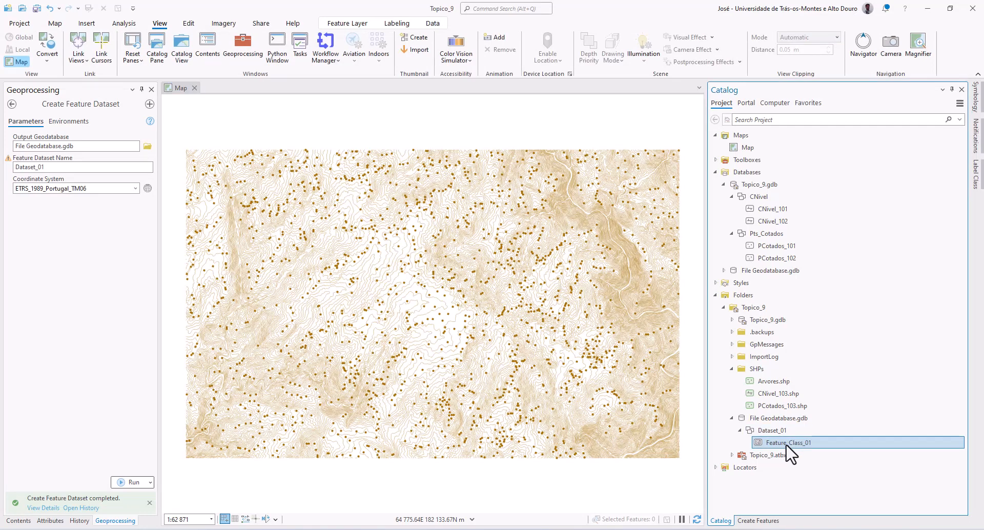
mouse_move(827, 254)
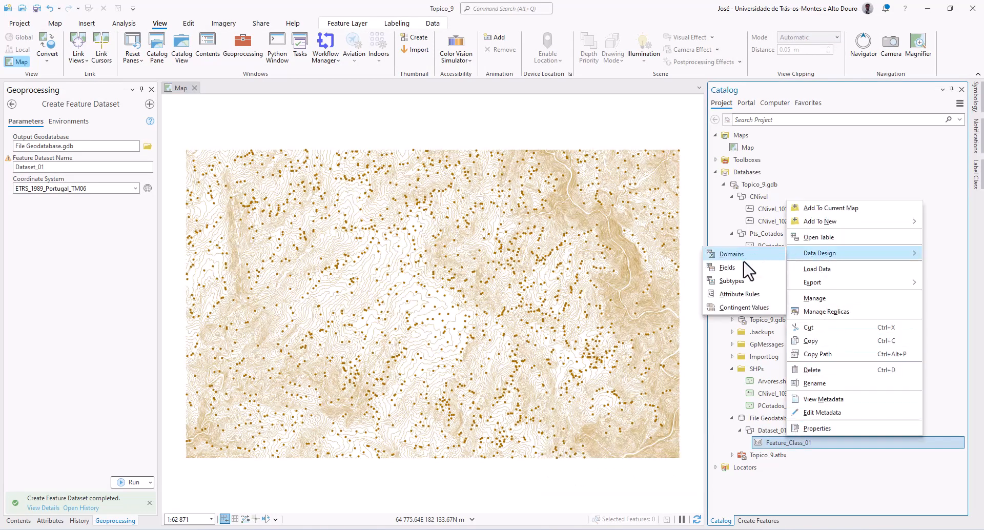
left_click(743, 269)
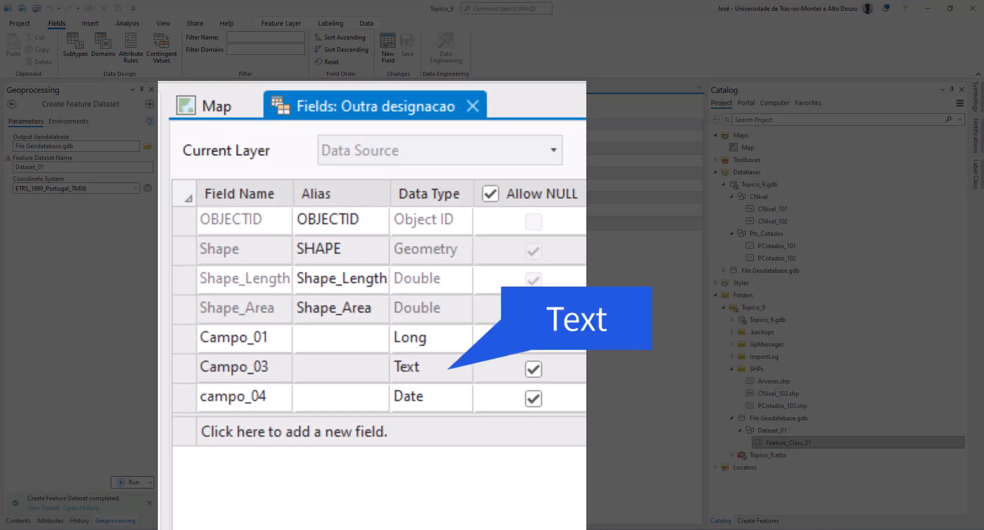
left_click(185, 368)
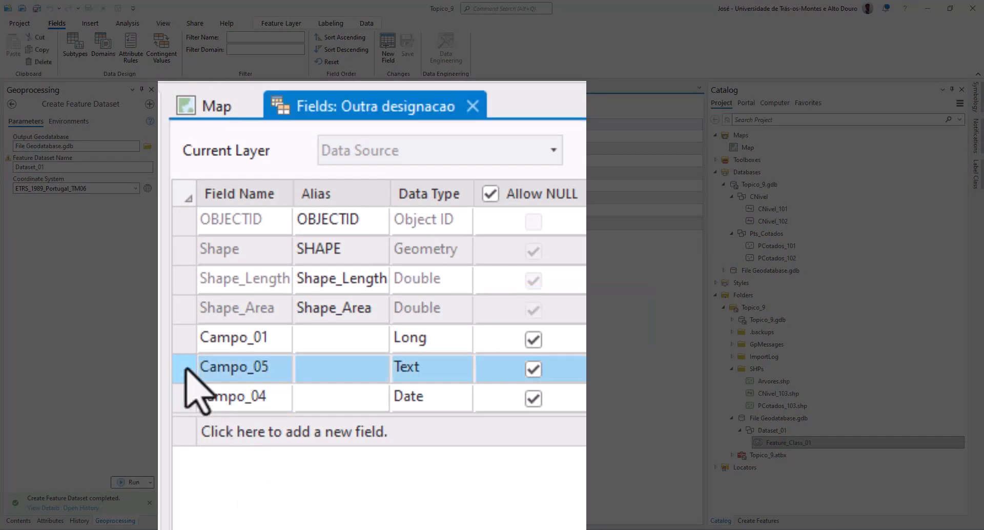
right_click(185, 368)
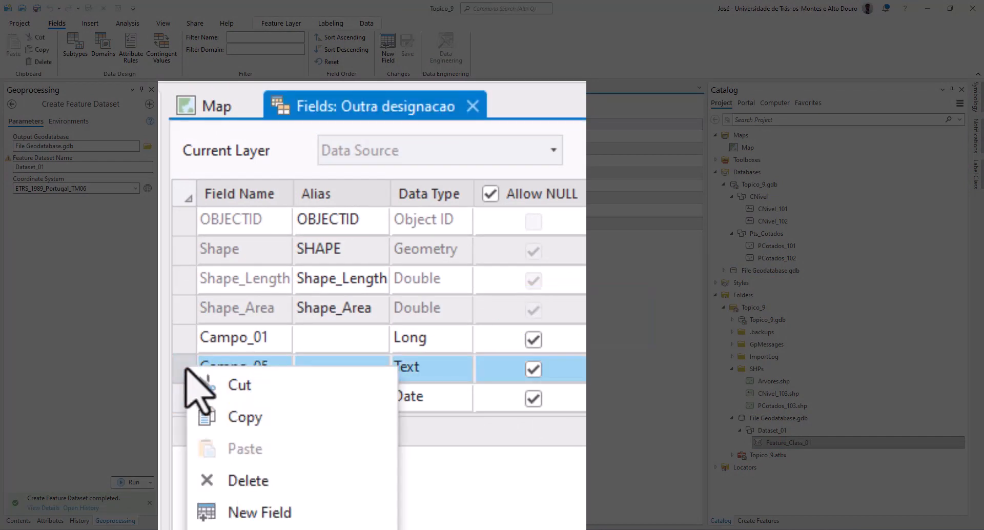
left_click(241, 479)
left_click(408, 45)
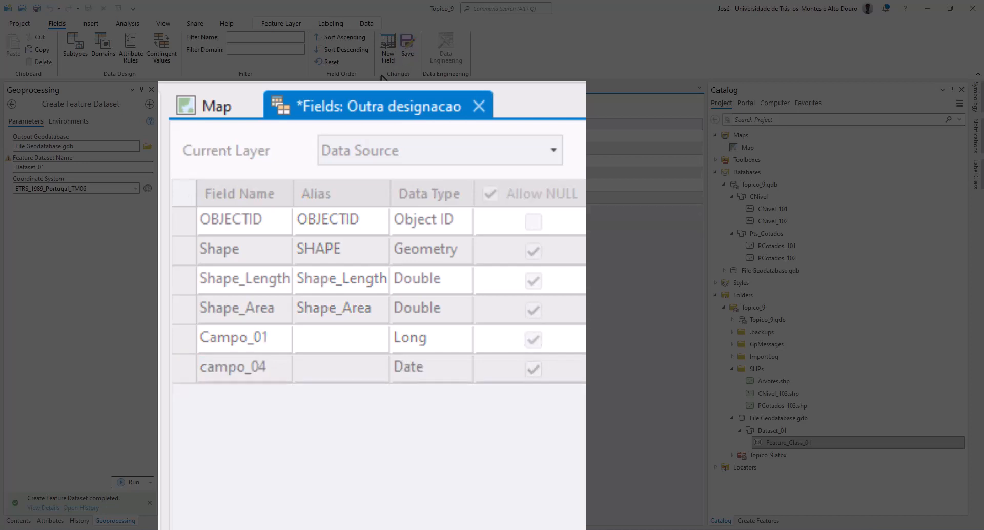
- Add a new field named Campo_05 with the data type Float and save the field design
left_click(267, 402)
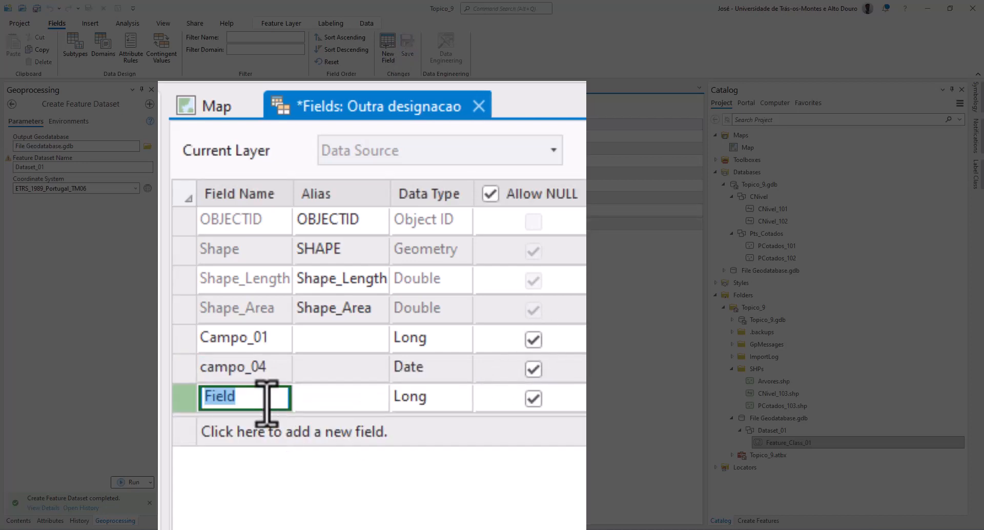
type("Camp")
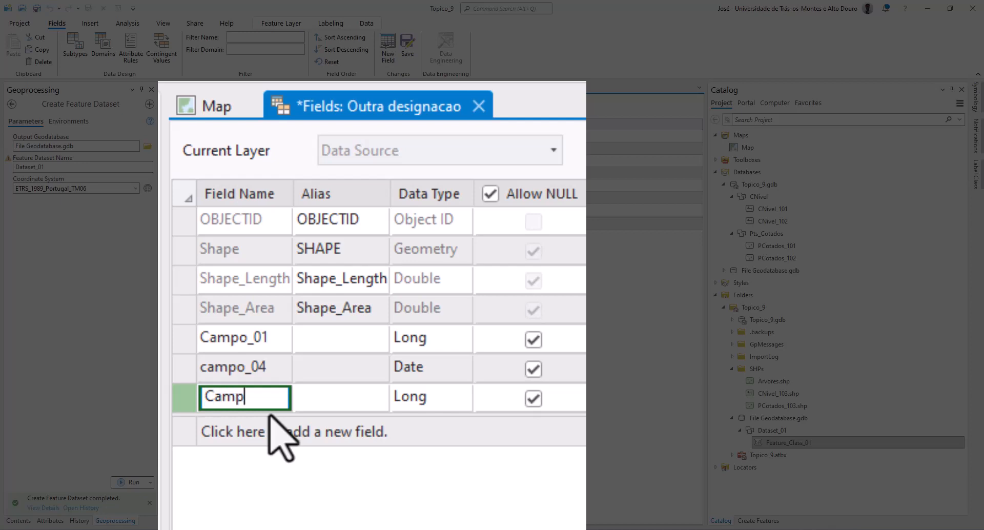
type("o_05")
left_click(445, 402)
left_click(448, 401)
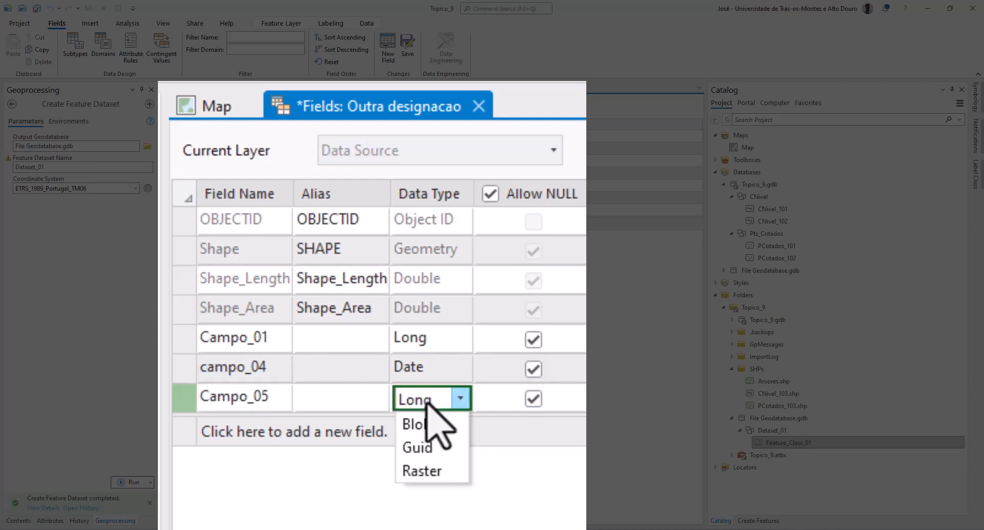
left_click(432, 479)
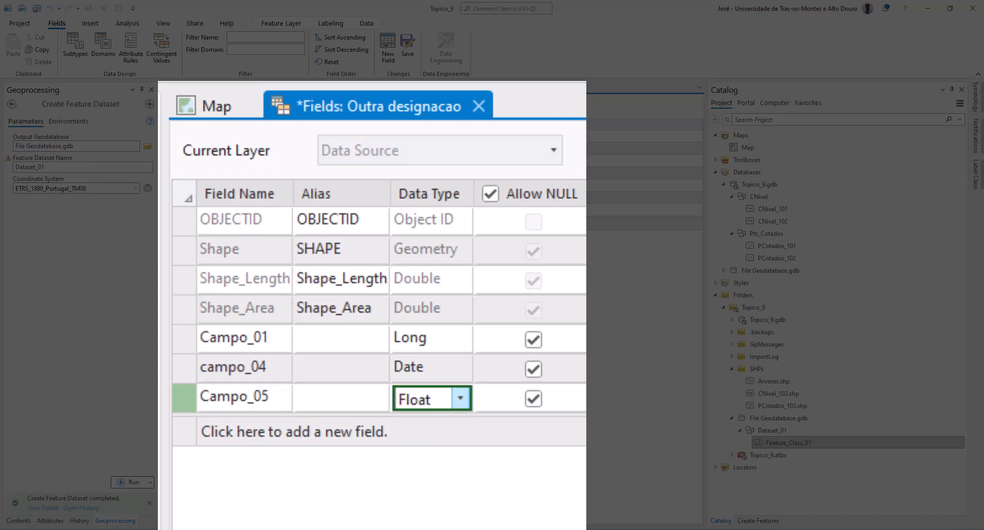
left_click(407, 46)
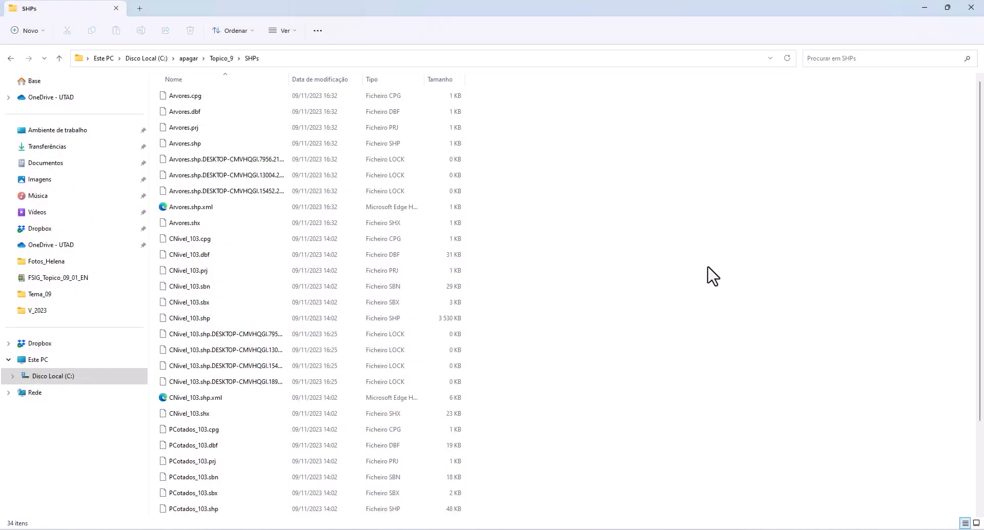
- In File Explorer, go from the SHPs folder to Topico_9 and open File Geodatabase.gdb to examine its files
left_click(220, 58)
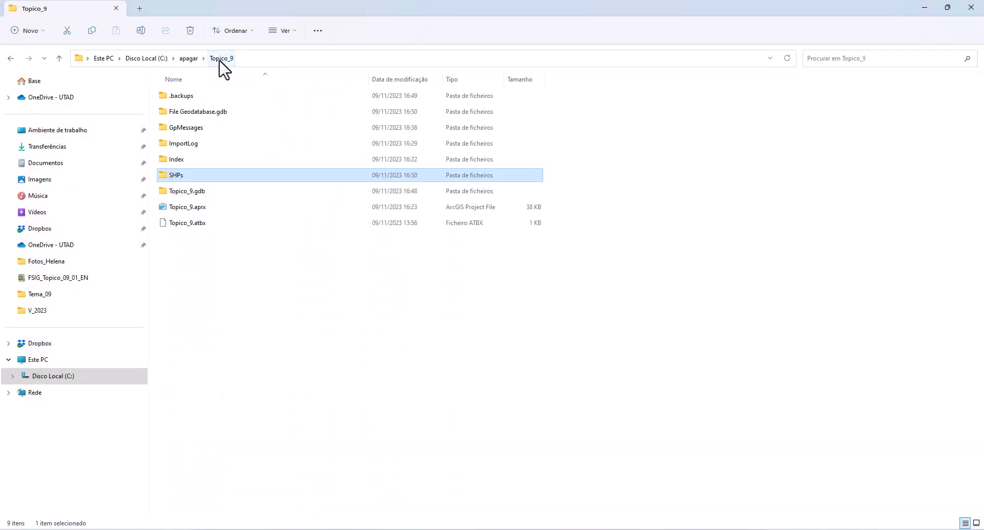
double_click(204, 113)
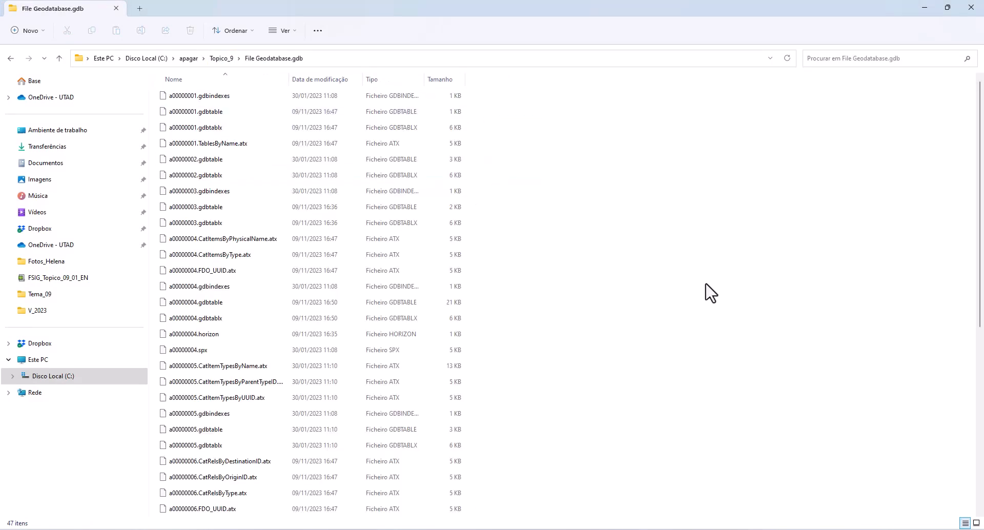